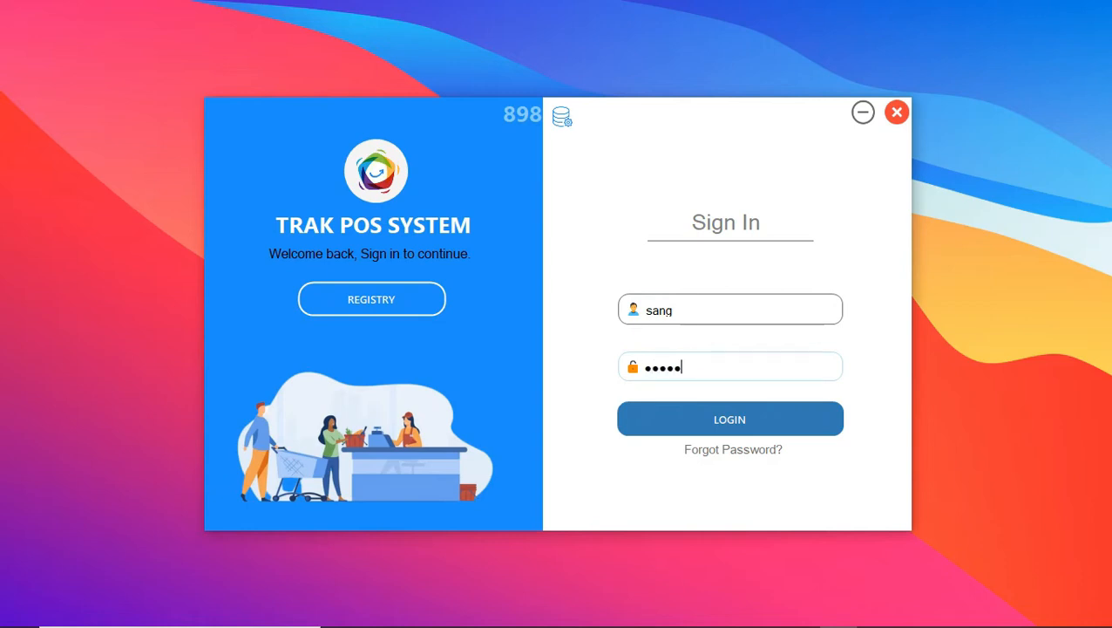
- Sign in to the POS system and start a new invoice billed to Bitnova technologies
{"action": "left_click", "coordinate": [729, 419]}
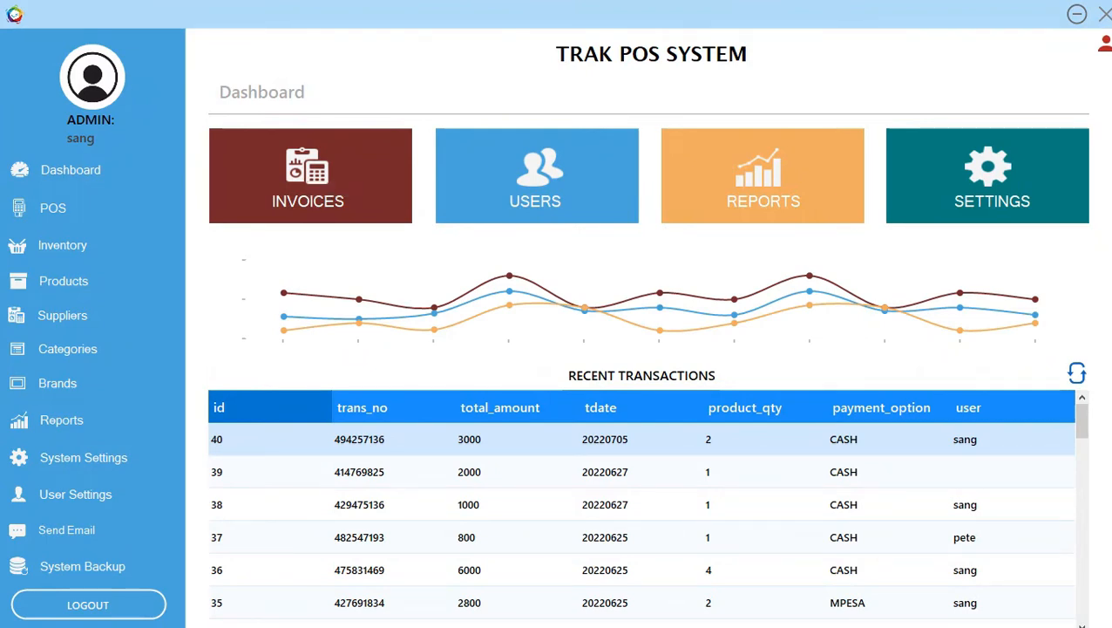
{"action": "left_click", "coordinate": [310, 177]}
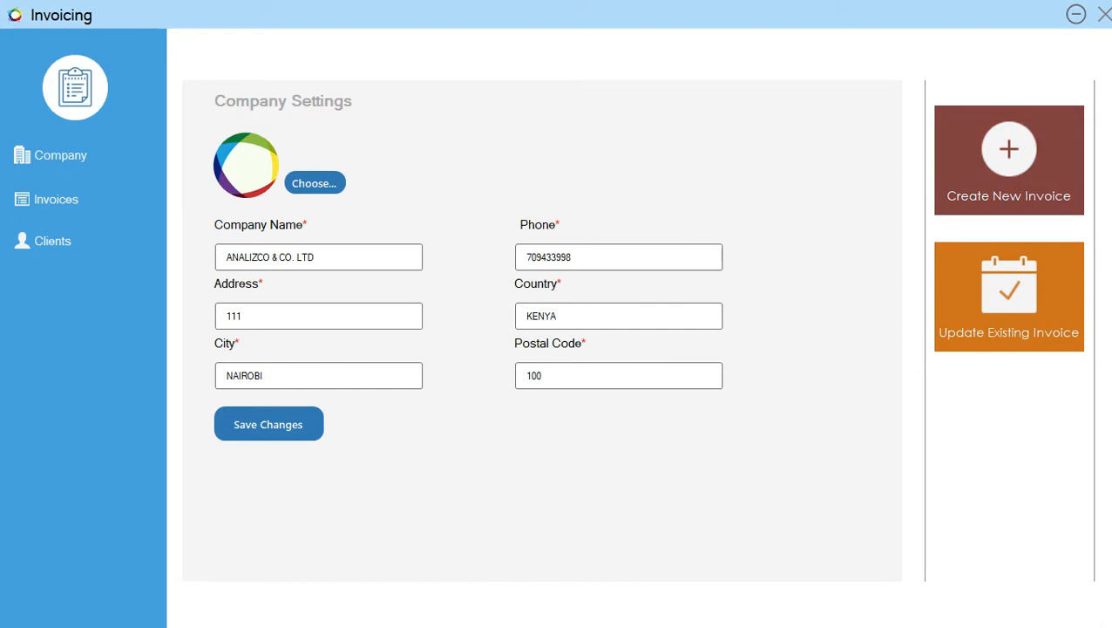
{"action": "left_click", "coordinate": [1009, 161]}
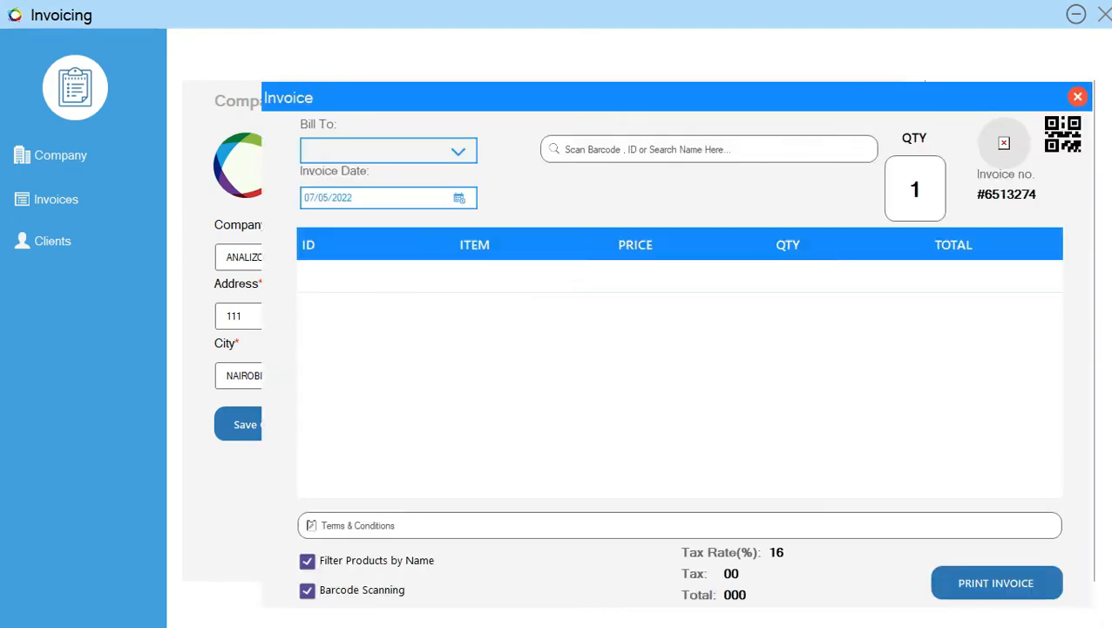
{"action": "left_click", "coordinate": [459, 152]}
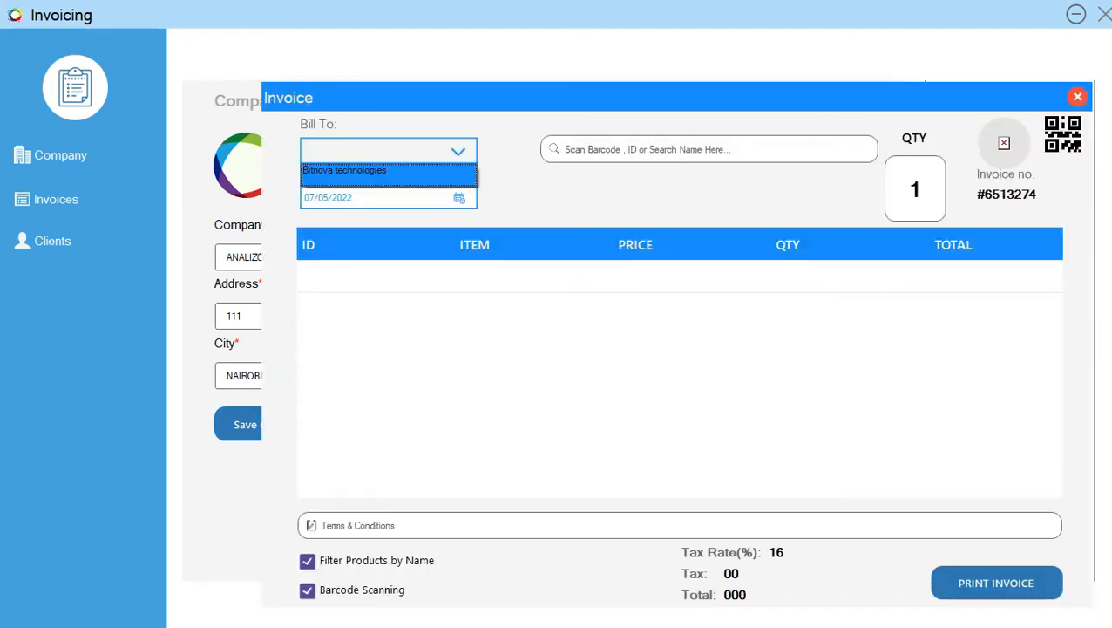
{"action": "left_click", "coordinate": [383, 170]}
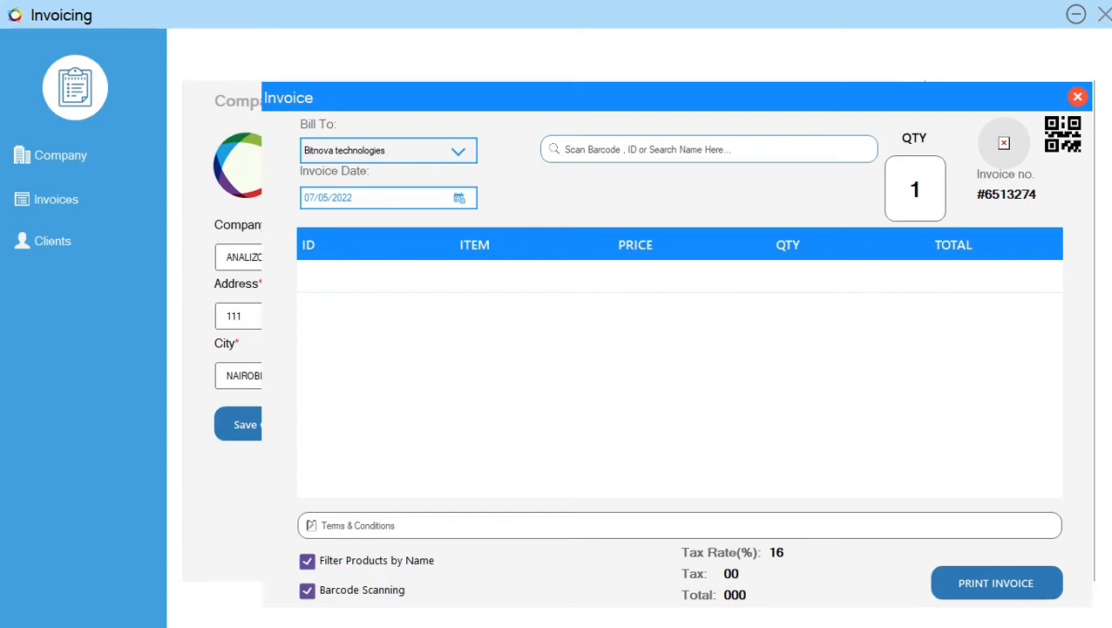
- Add the products IPHONE 12 PRO and RENO 4 to the invoice with a quantity of 1 each
{"action": "left_click", "coordinate": [645, 149]}
{"action": "type", "text": "h"}
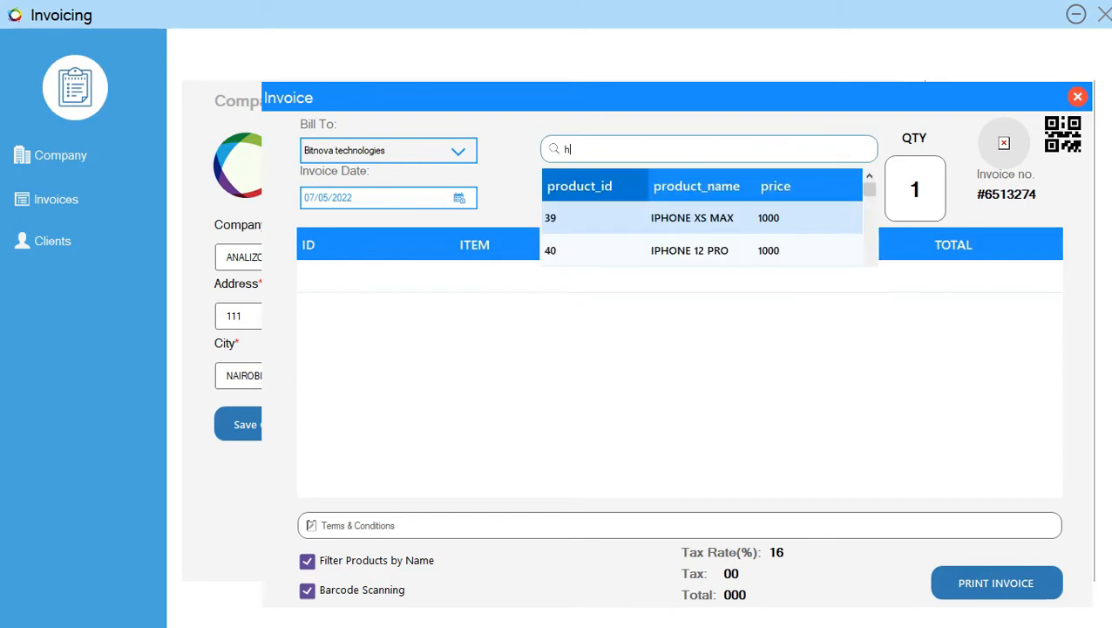
{"action": "key", "text": "Down"}
{"action": "key", "text": "Return"}
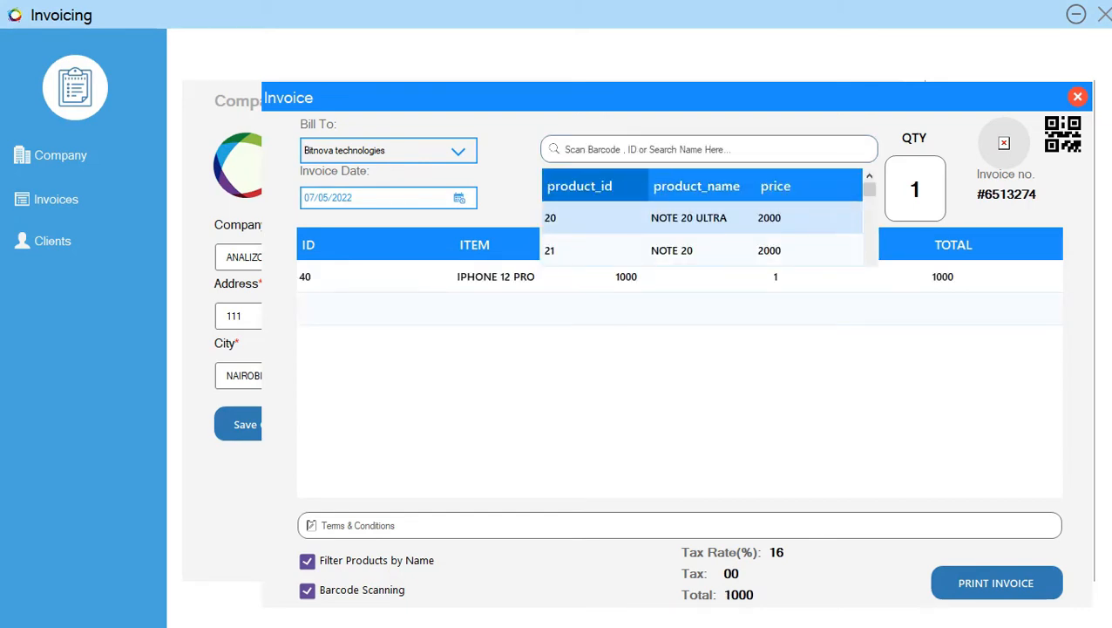
{"action": "scroll", "coordinate": [702, 233], "scroll_direction": "down", "scroll_amount": 4}
{"action": "scroll", "coordinate": [702, 234], "scroll_direction": "down", "scroll_amount": 1}
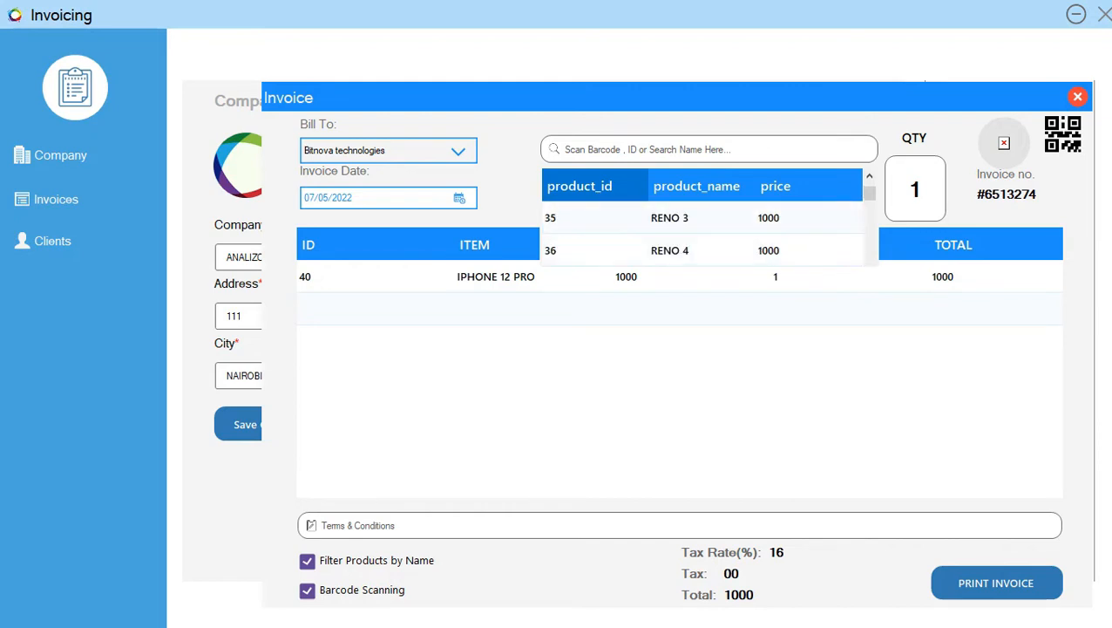
{"action": "left_click", "coordinate": [671, 250]}
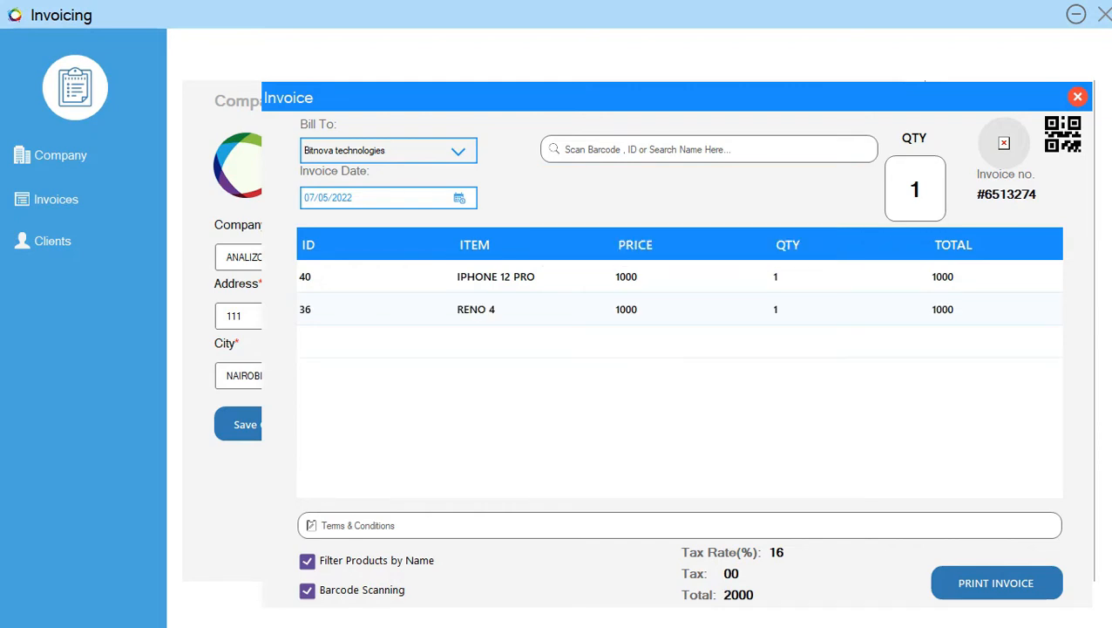
- Enter "Kindly Pay before 15TH" as the invoice's terms and conditions
{"action": "left_click", "coordinate": [348, 525]}
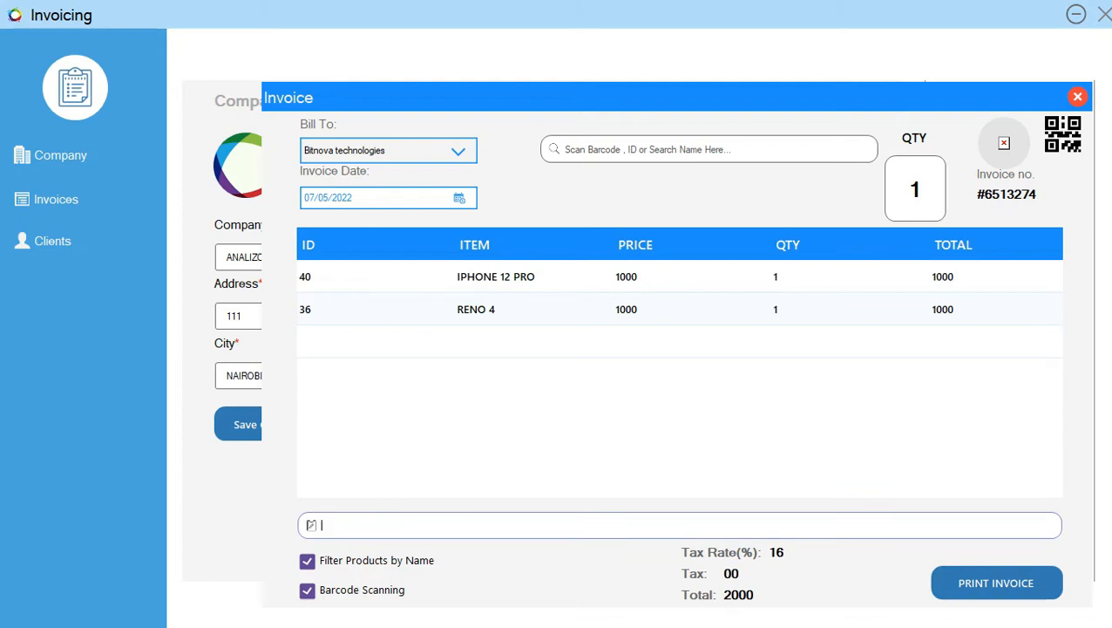
{"action": "type", "text": "Kinl"}
{"action": "key", "text": "BackSpace"}
{"action": "type", "text": "dly Pay before 15TH"}
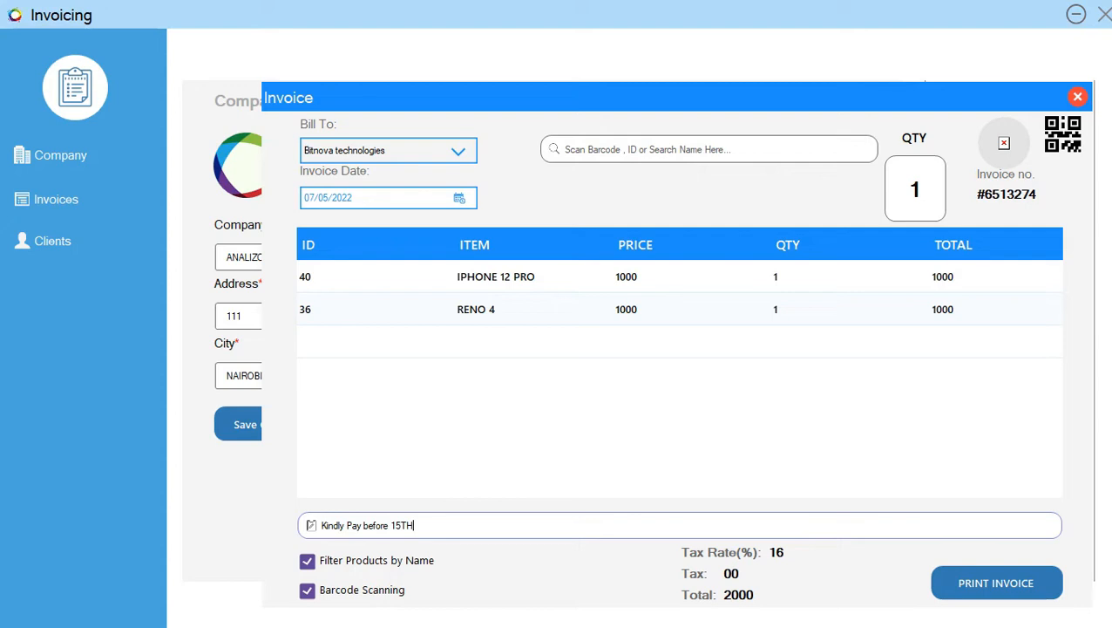
- Set the quantity to 10 and add the products IPHONE 7+ and S10 to the invoice
{"action": "left_click", "coordinate": [922, 189]}
{"action": "type", "text": "0"}
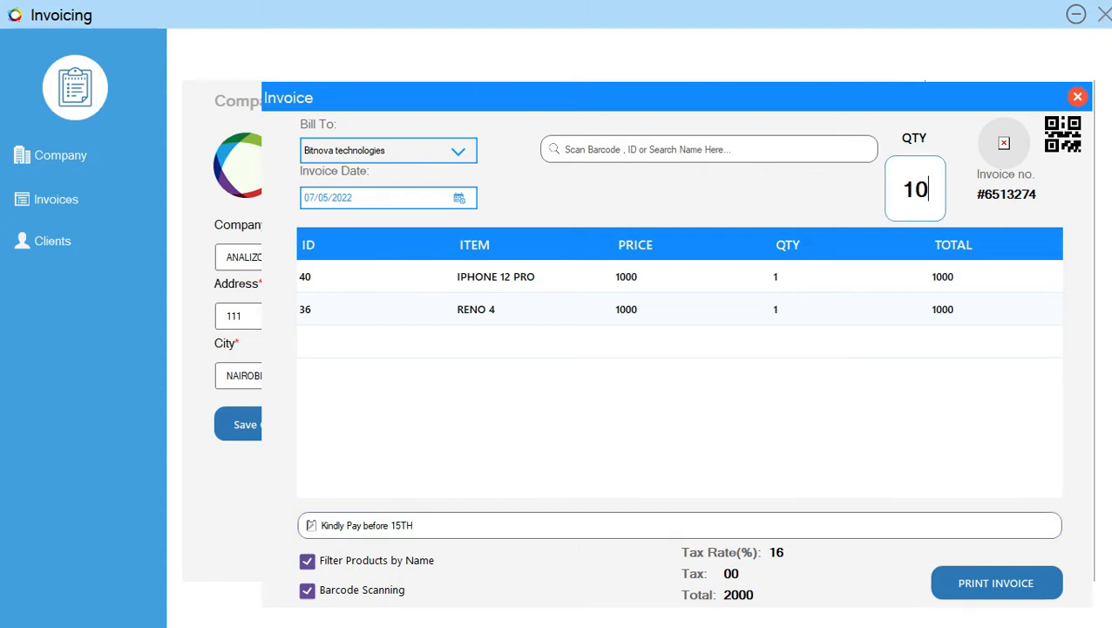
{"action": "left_click", "coordinate": [710, 149]}
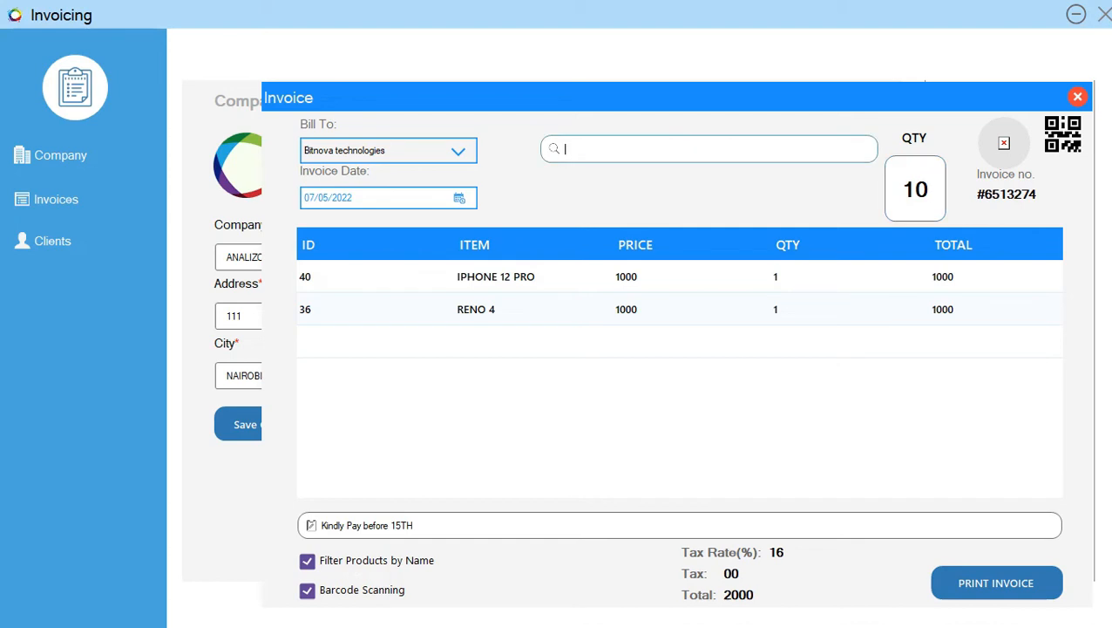
{"action": "type", "text": "i"}
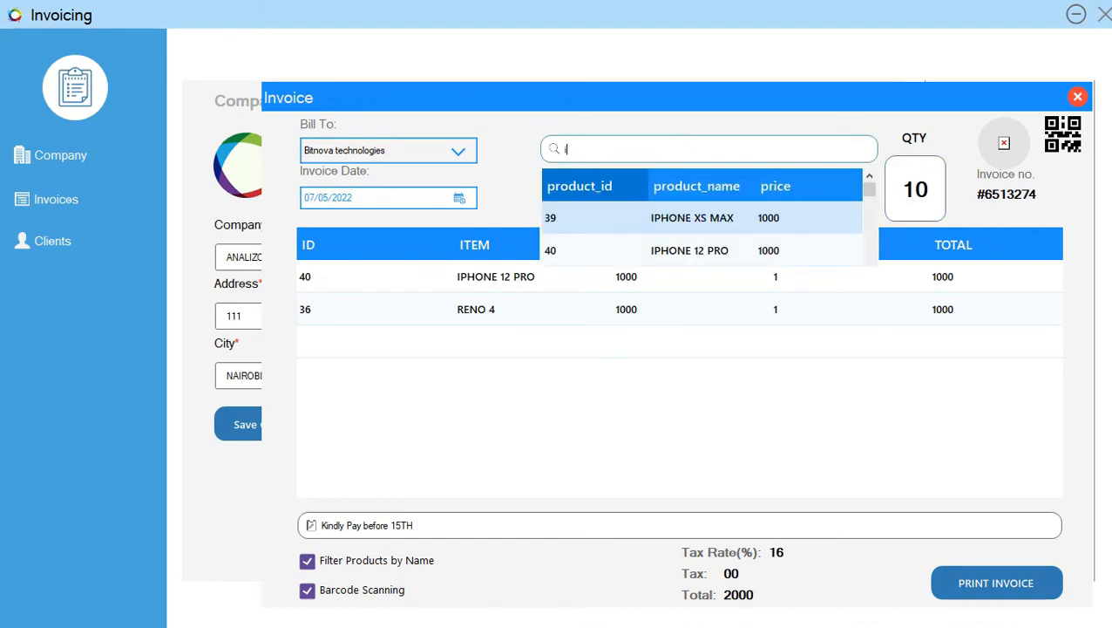
{"action": "scroll", "coordinate": [703, 234], "scroll_direction": "down", "scroll_amount": 5}
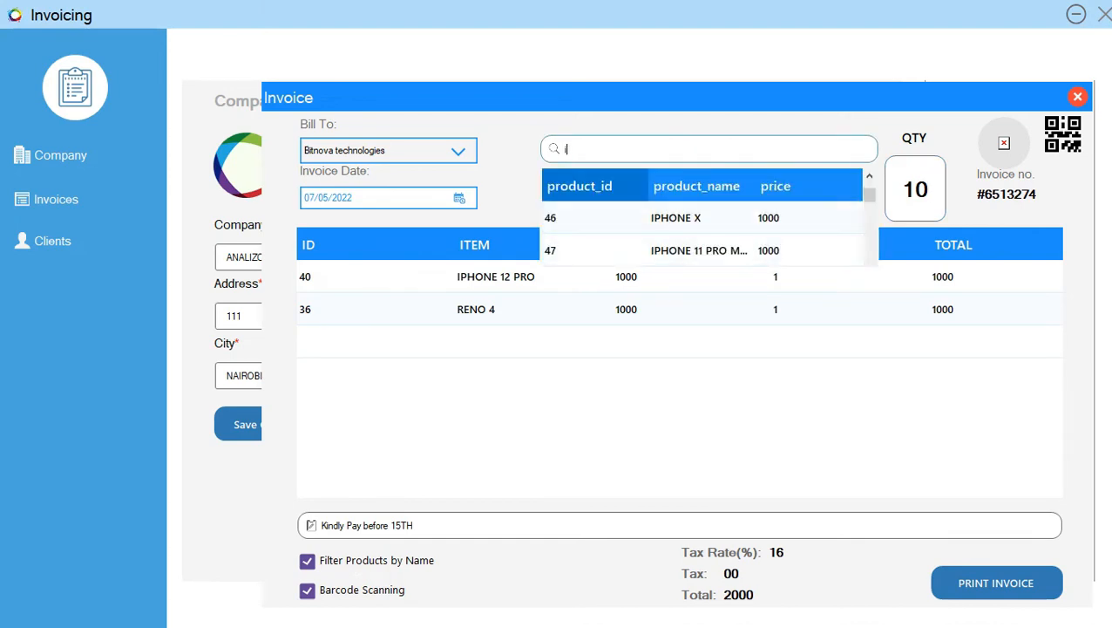
{"action": "left_click", "coordinate": [776, 250]}
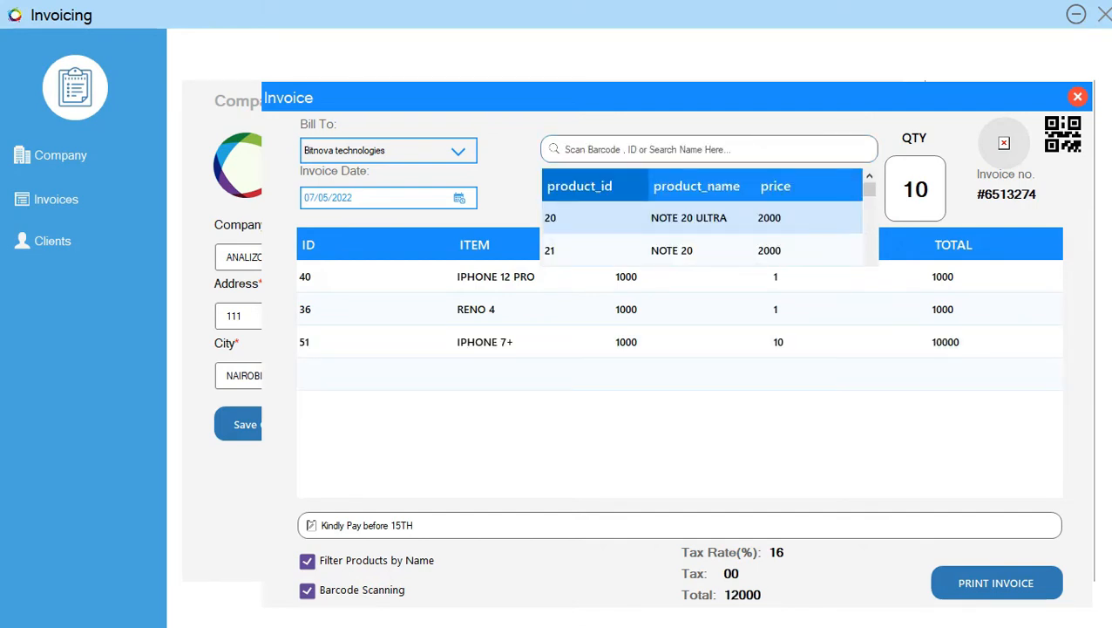
{"action": "scroll", "coordinate": [703, 233], "scroll_direction": "down", "scroll_amount": 3}
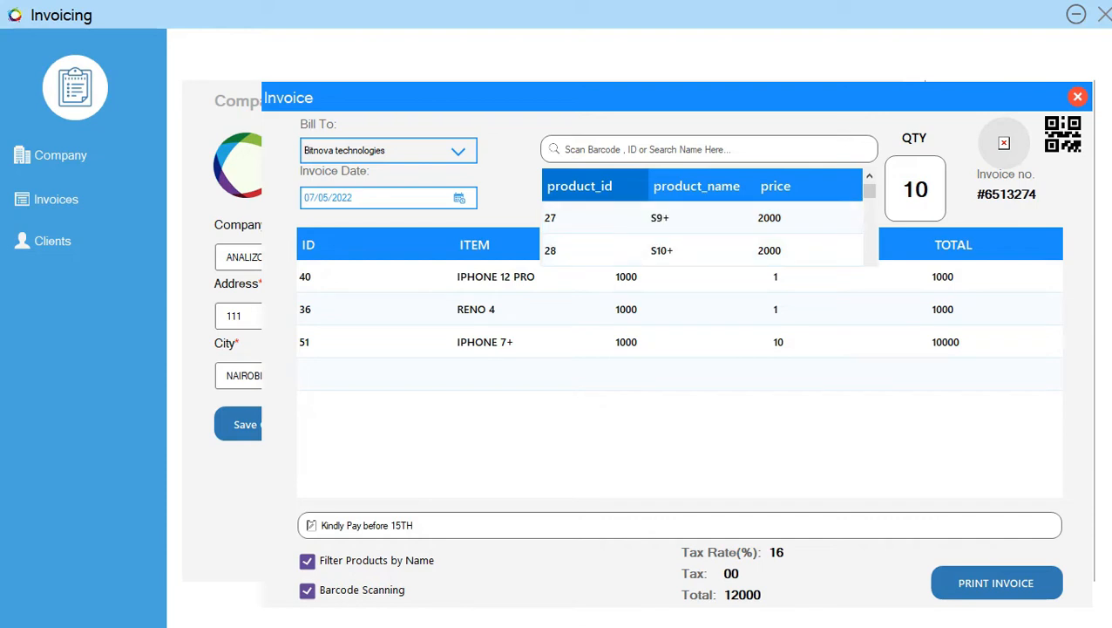
{"action": "left_click", "coordinate": [697, 250]}
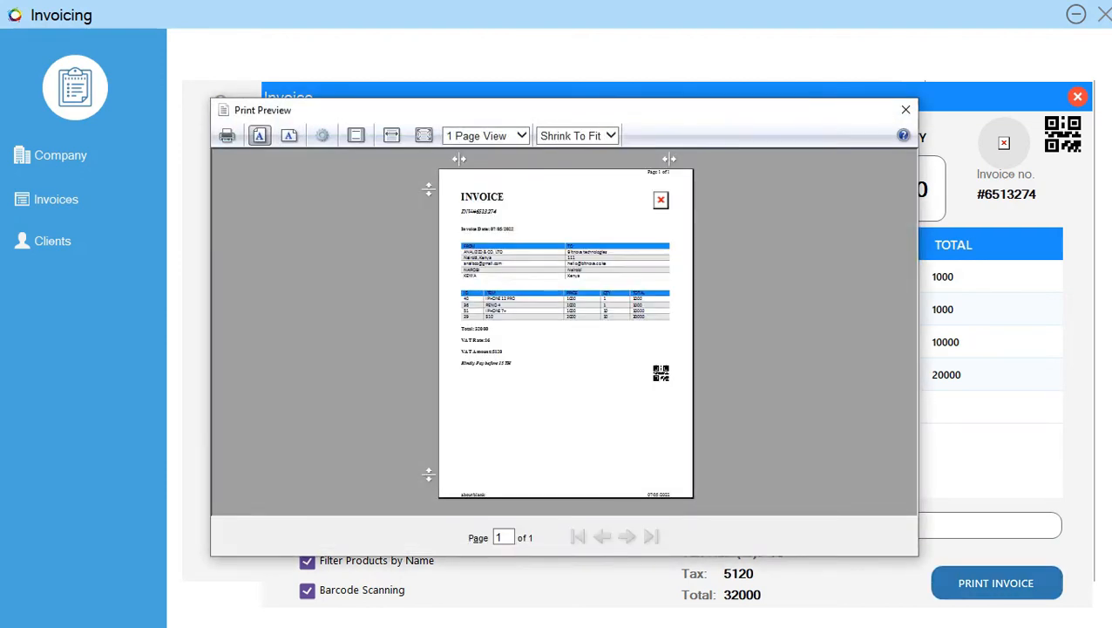
- Enlarge the invoice print preview to full page width and review its header, billing details, items and totals
{"action": "left_click", "coordinate": [391, 135]}
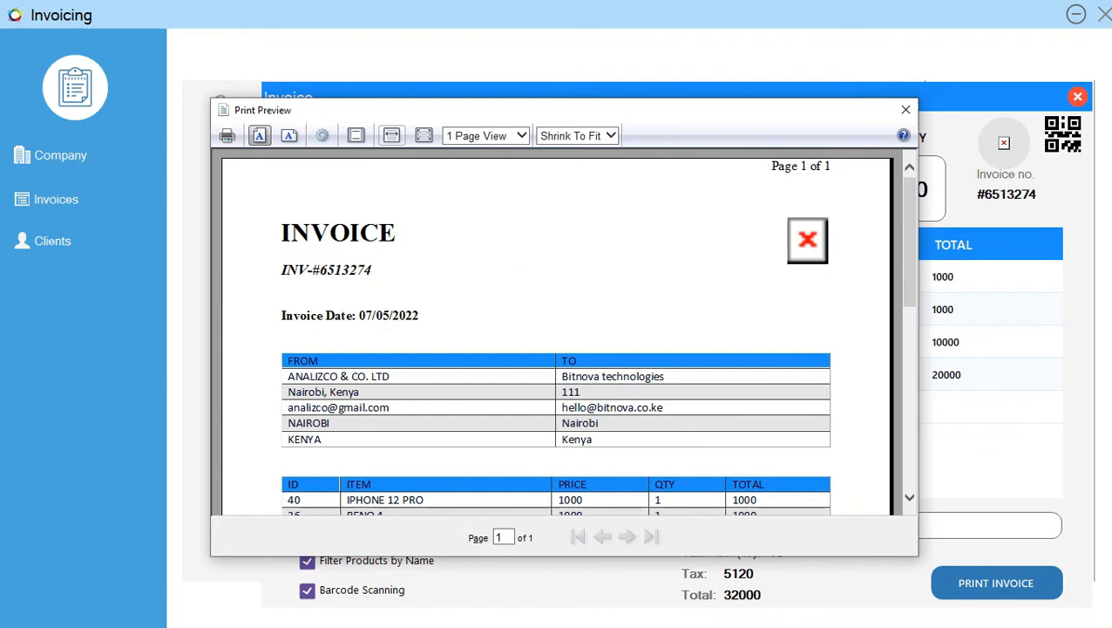
{"action": "scroll", "coordinate": [556, 336], "scroll_direction": "down", "scroll_amount": 2}
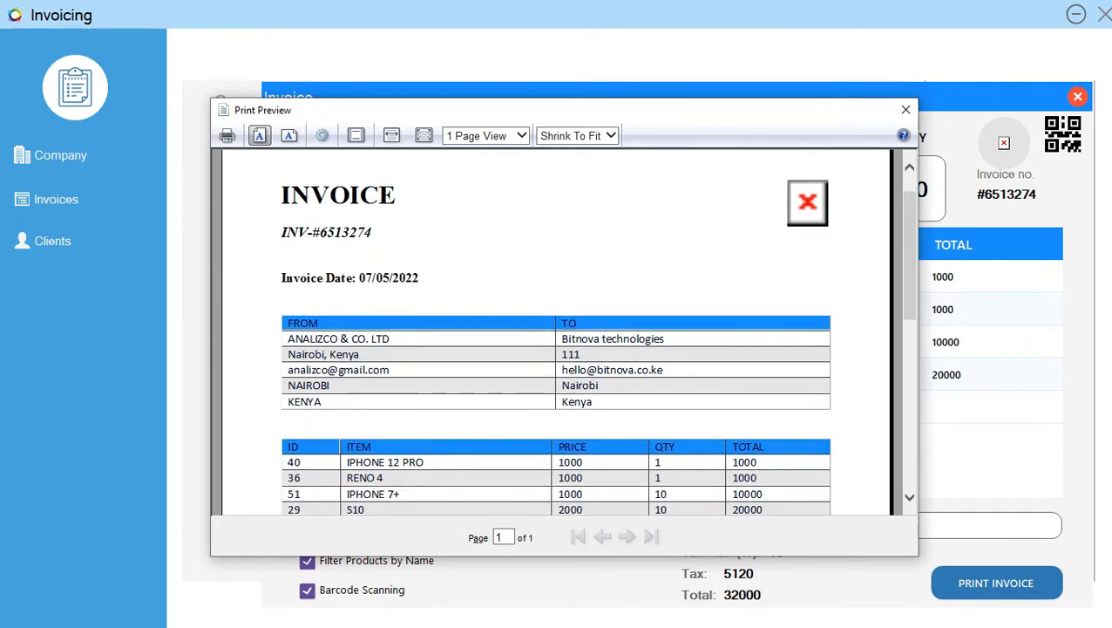
{"action": "scroll", "coordinate": [556, 336], "scroll_direction": "up", "scroll_amount": 2}
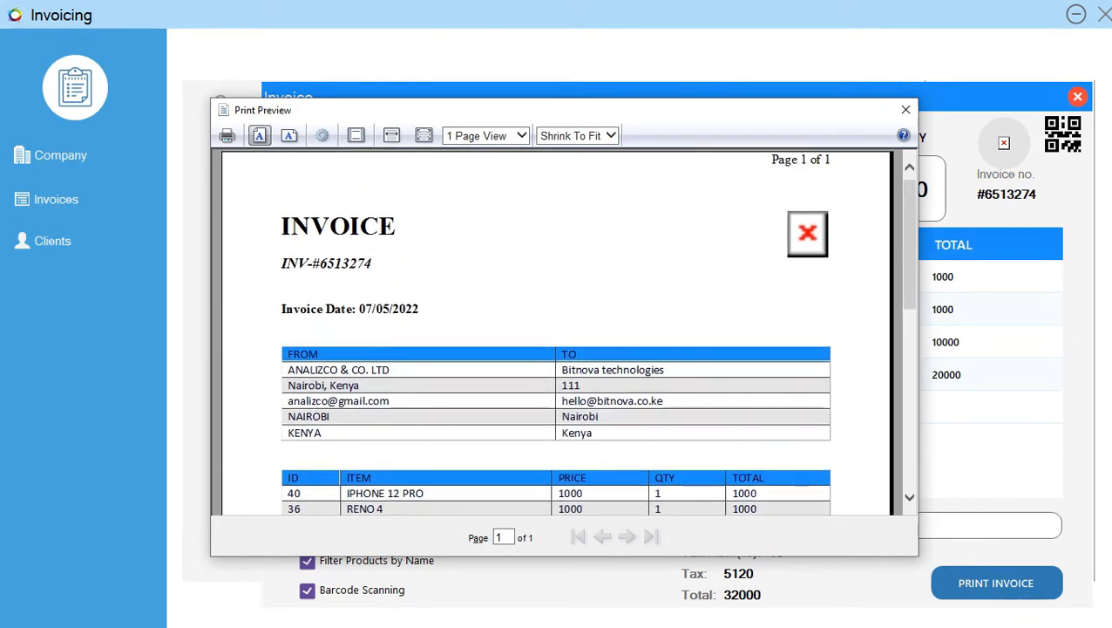
{"action": "scroll", "coordinate": [556, 331], "scroll_direction": "down", "scroll_amount": 6}
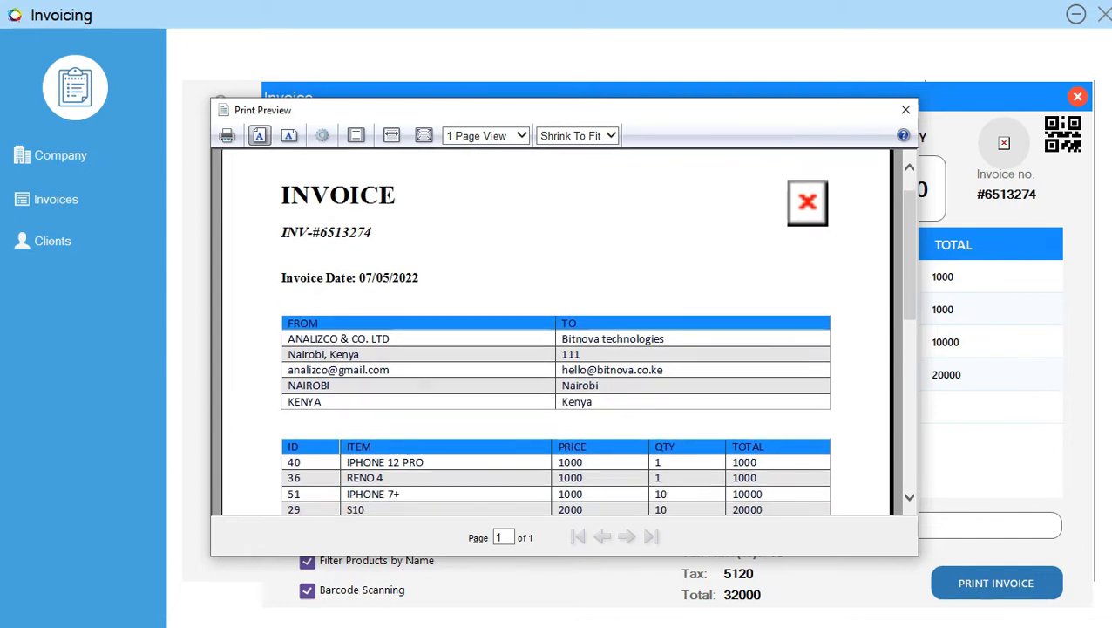
{"action": "scroll", "coordinate": [556, 332], "scroll_direction": "down", "scroll_amount": 2}
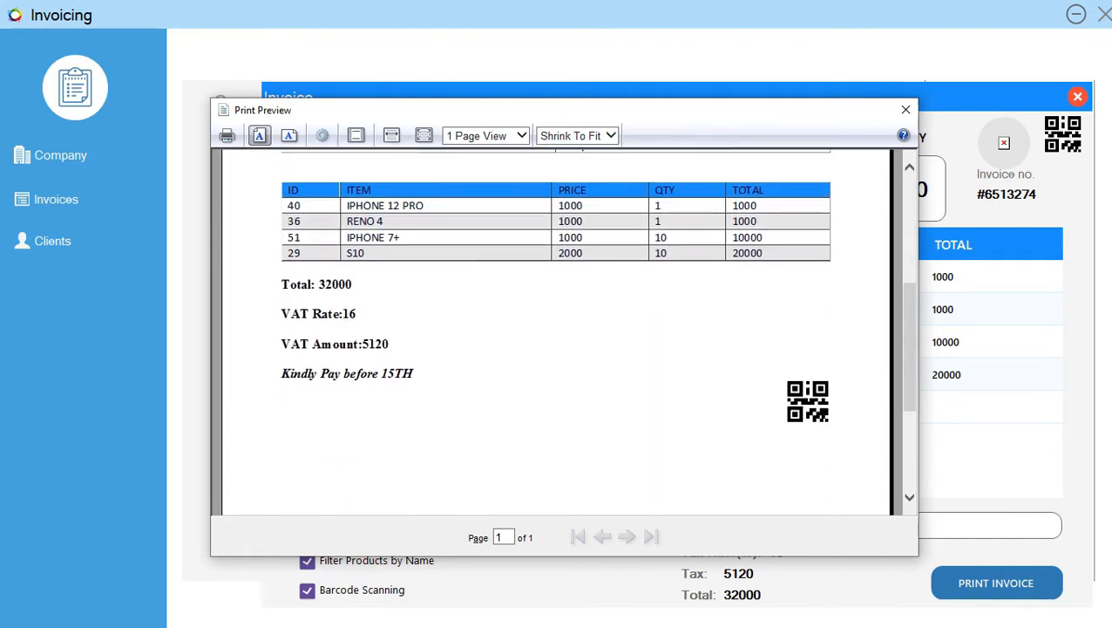
{"action": "scroll", "coordinate": [556, 332], "scroll_direction": "up", "scroll_amount": 8}
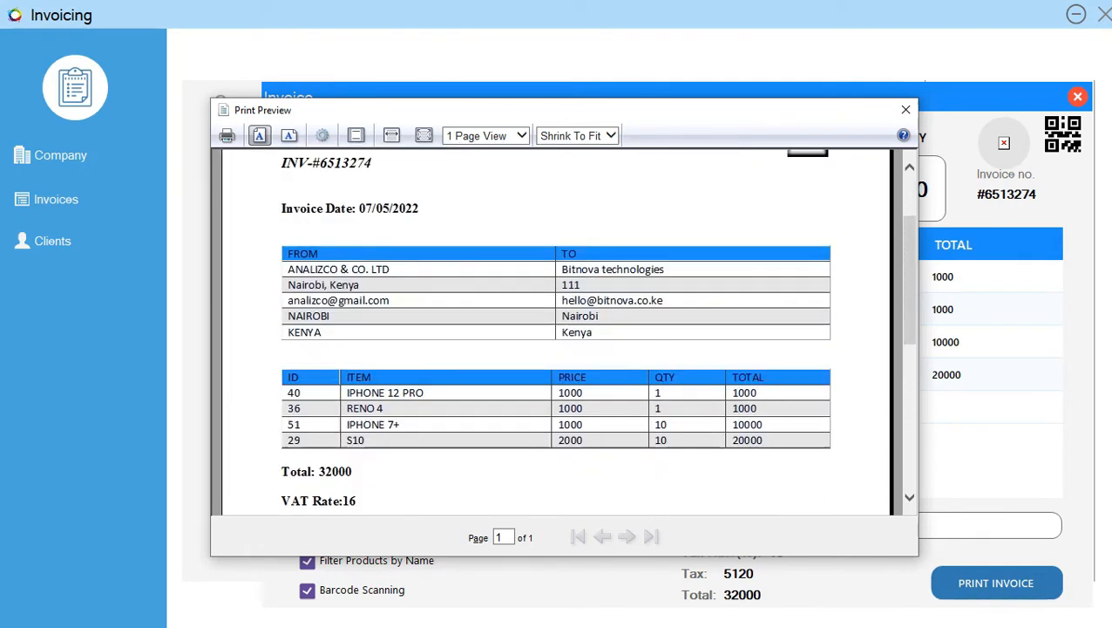
- Print the previewed invoice with Microsoft Print to PDF, saving it as invoice2 in the Downloads folder
{"action": "left_click", "coordinate": [227, 135]}
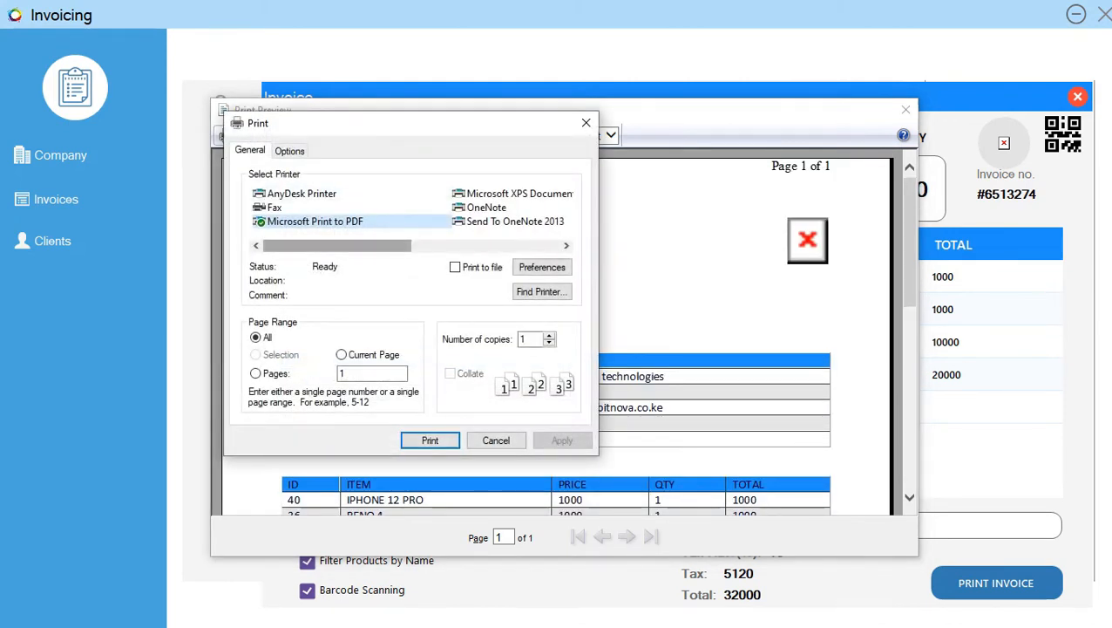
{"action": "left_click", "coordinate": [430, 440]}
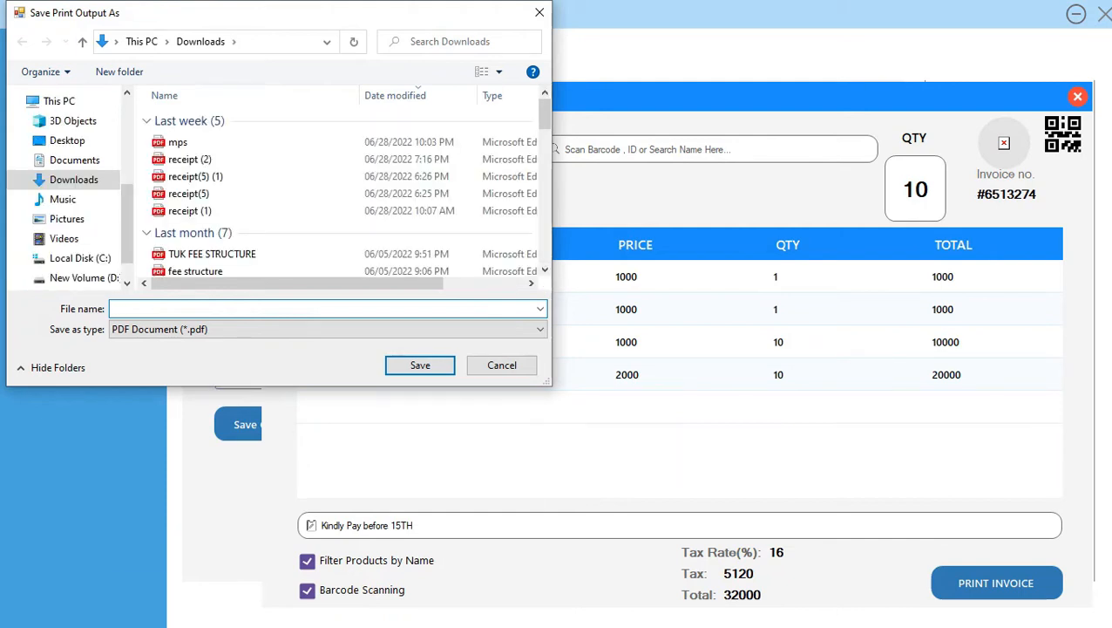
{"action": "type", "text": "invoice2"}
{"action": "left_click", "coordinate": [420, 364]}
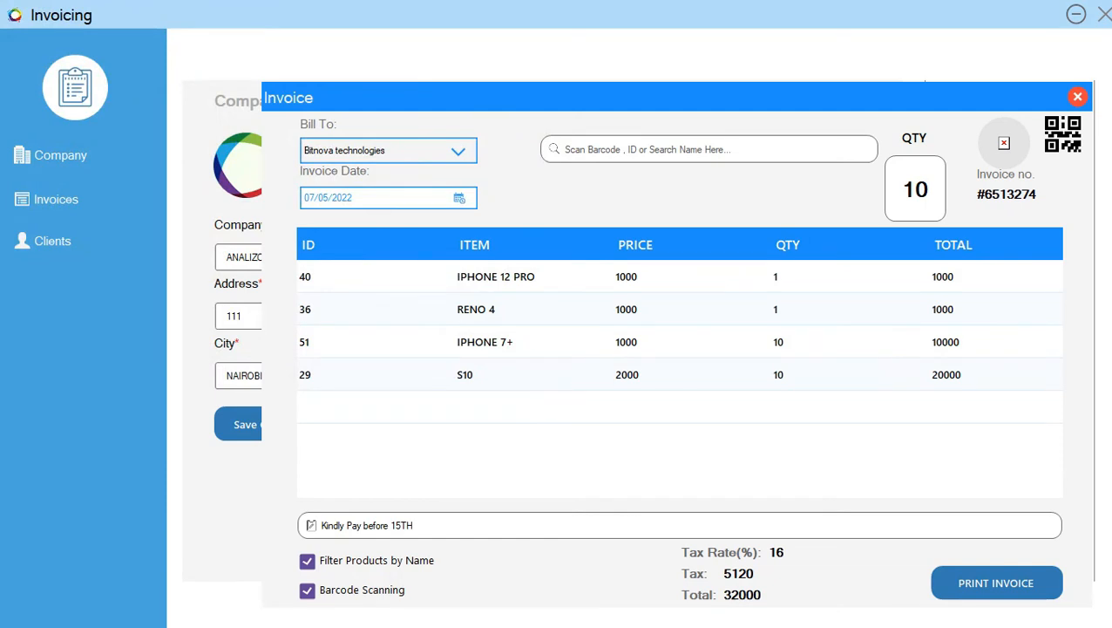
- Switch to the Downloads folder in File Explorer and open the invoice2 PDF
{"action": "key", "text": "super"}
{"action": "mouse_move", "coordinate": [529, 611]}
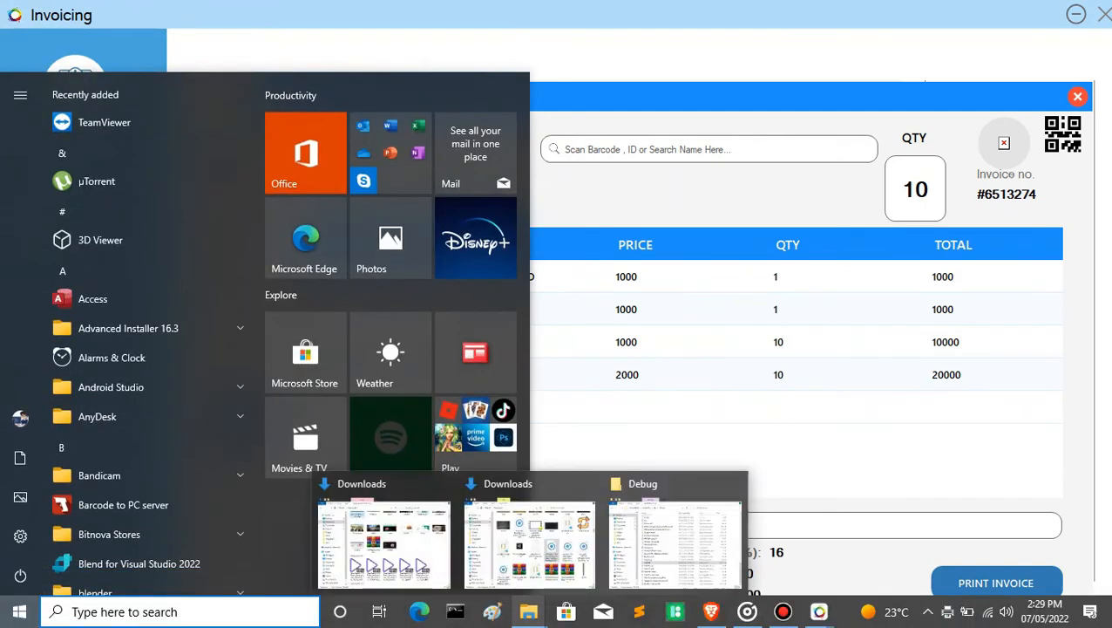
{"action": "left_click", "coordinate": [537, 544]}
{"action": "scroll", "coordinate": [596, 201], "scroll_direction": "down", "scroll_amount": 10}
{"action": "scroll", "coordinate": [596, 236], "scroll_direction": "up", "scroll_amount": 2}
{"action": "scroll", "coordinate": [597, 236], "scroll_direction": "up", "scroll_amount": 20}
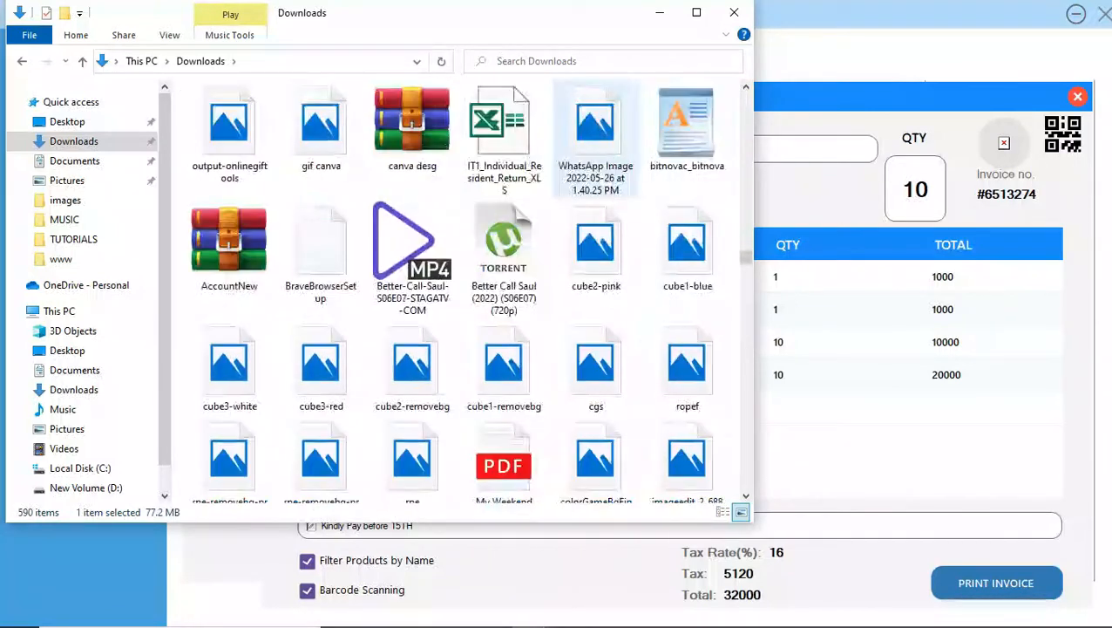
{"action": "scroll", "coordinate": [595, 139], "scroll_direction": "up", "scroll_amount": 20}
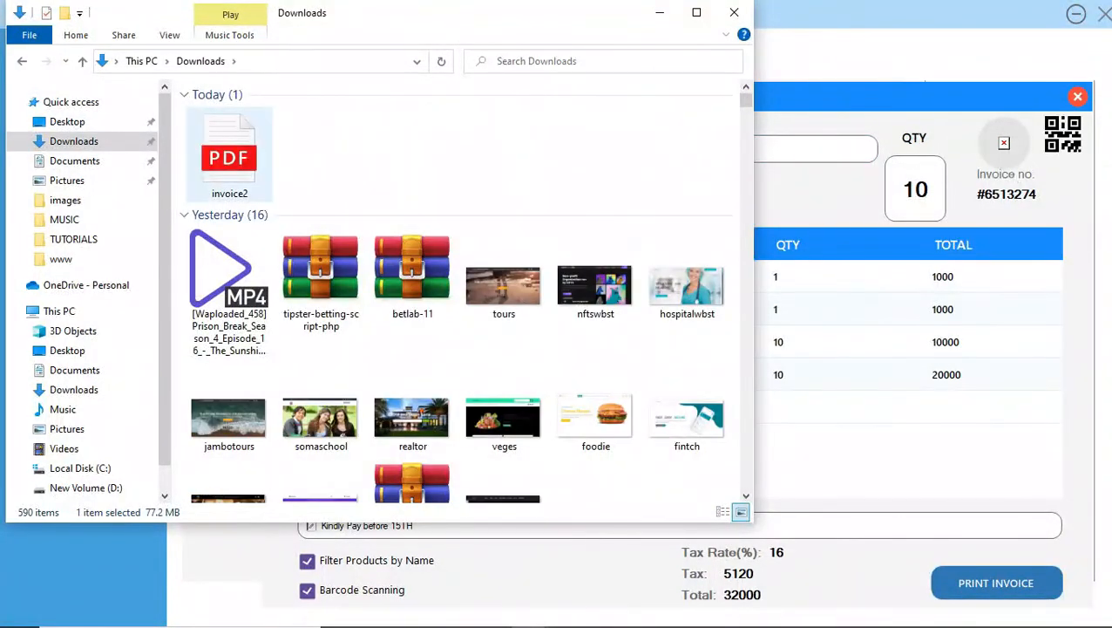
{"action": "left_click", "coordinate": [229, 156]}
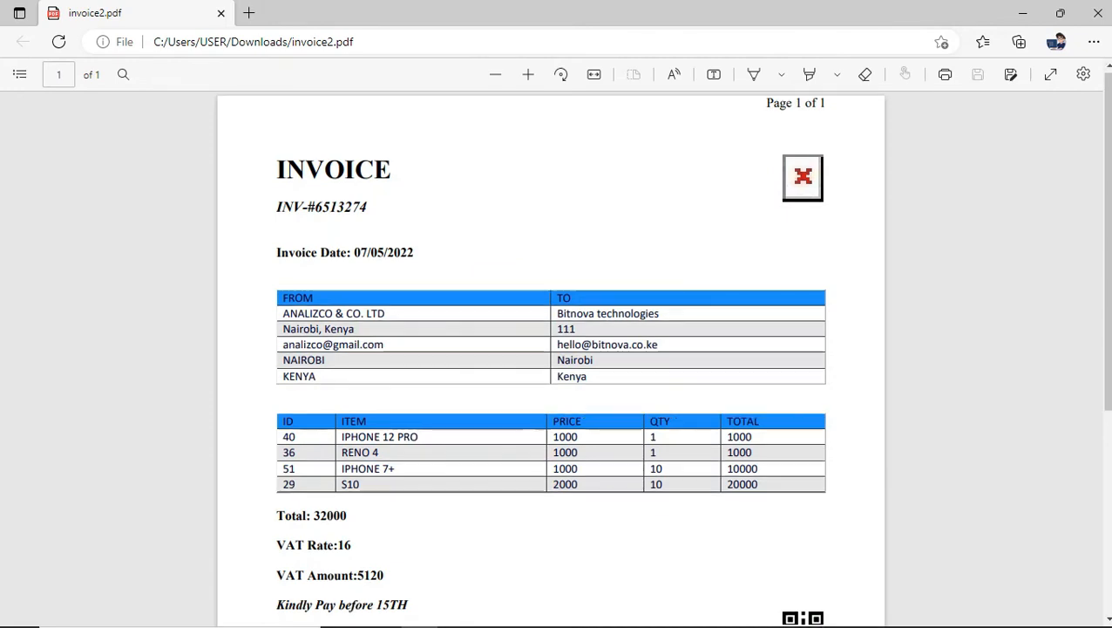
- Copy the invoice number, including its # sign but without the INV- prefix, from the PDF
{"action": "scroll", "coordinate": [551, 358], "scroll_direction": "down", "scroll_amount": 3}
{"action": "scroll", "coordinate": [551, 358], "scroll_direction": "up", "scroll_amount": 3}
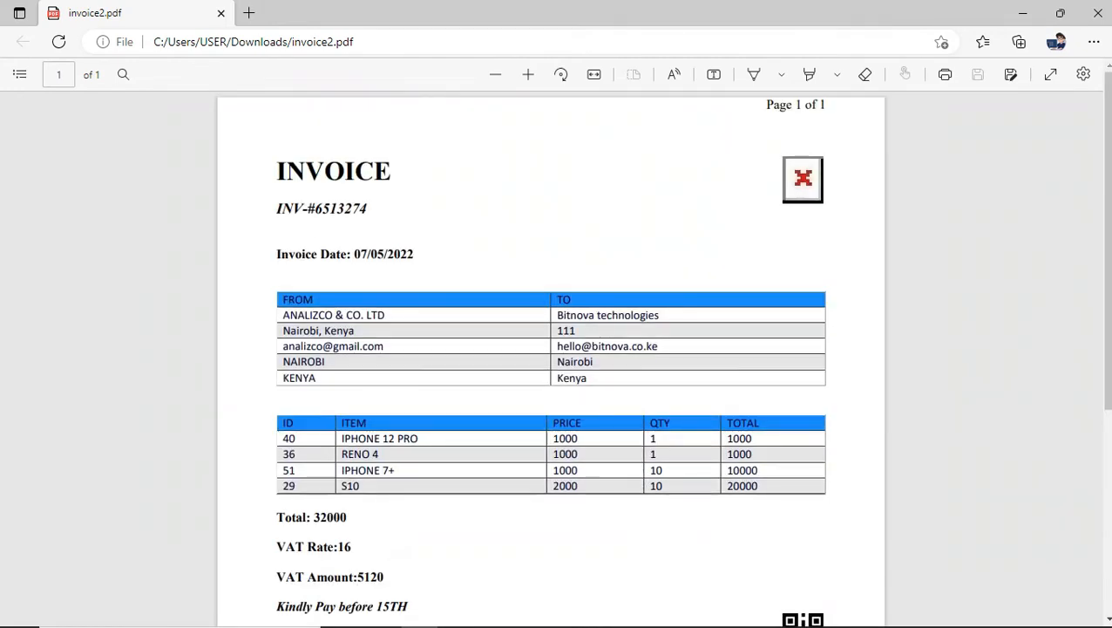
{"action": "scroll", "coordinate": [551, 357], "scroll_direction": "down", "scroll_amount": 4}
{"action": "scroll", "coordinate": [551, 358], "scroll_direction": "up", "scroll_amount": 4}
{"action": "left_click_drag", "start_coordinate": [368, 208], "coordinate": [307, 208]}
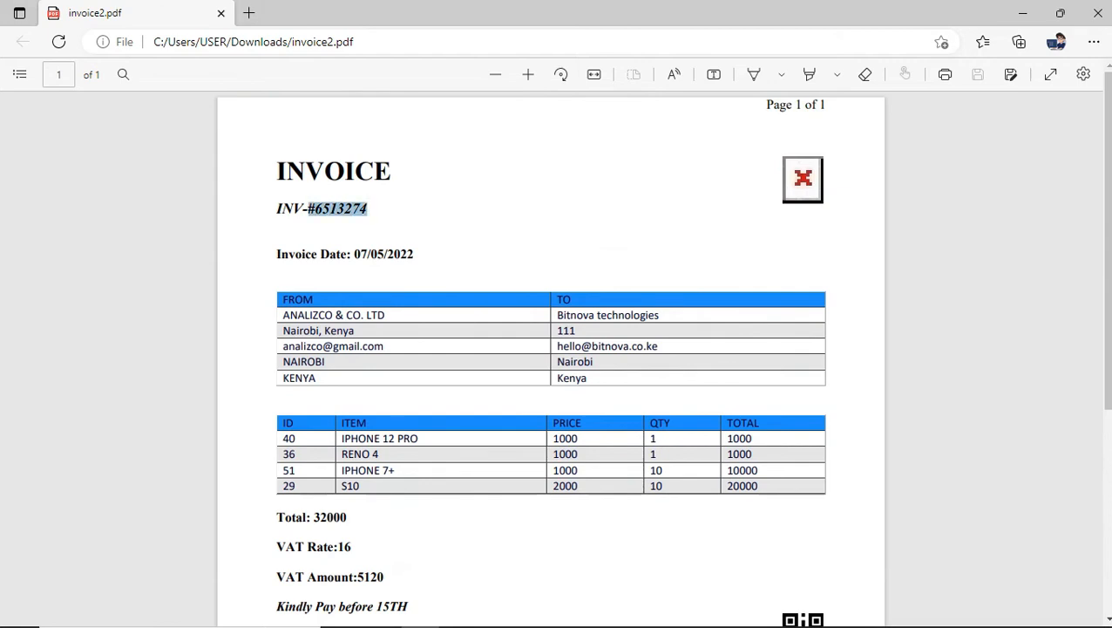
{"action": "mouse_move", "coordinate": [337, 201]}
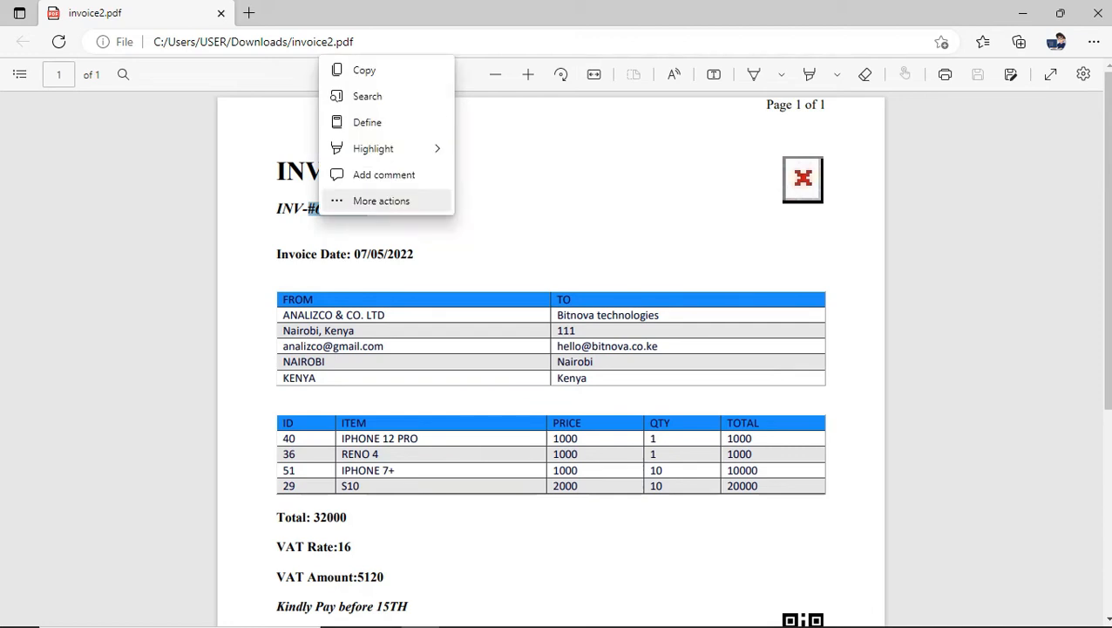
{"action": "left_click", "coordinate": [364, 70]}
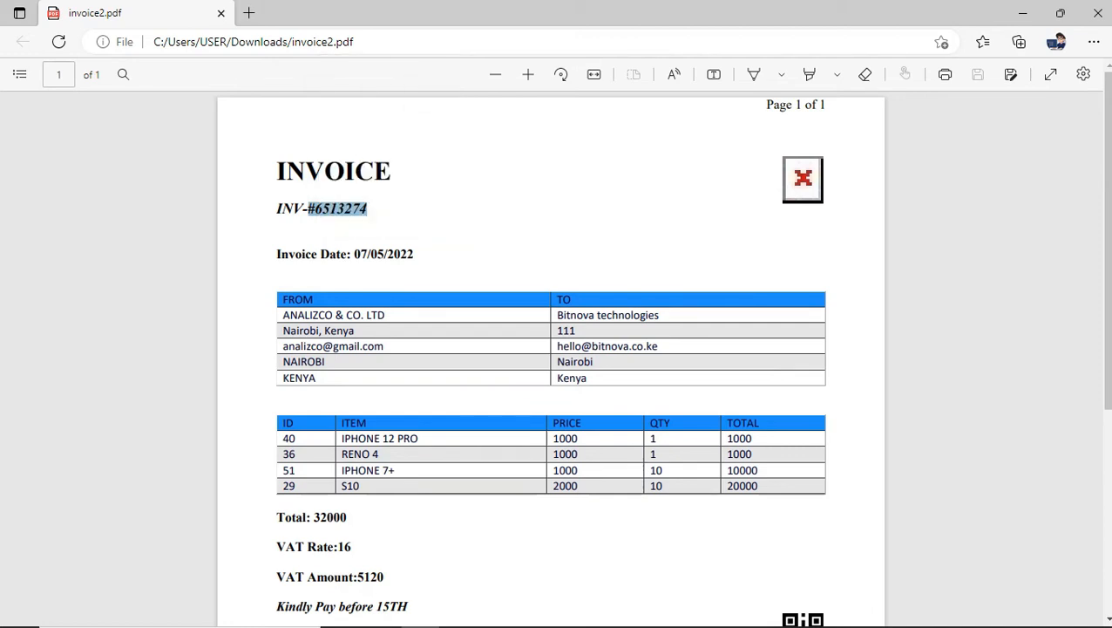
- Minimize the PDF viewer and the Downloads window, and close the finished invoice form in the Invoicing app
{"action": "left_click", "coordinate": [436, 211]}
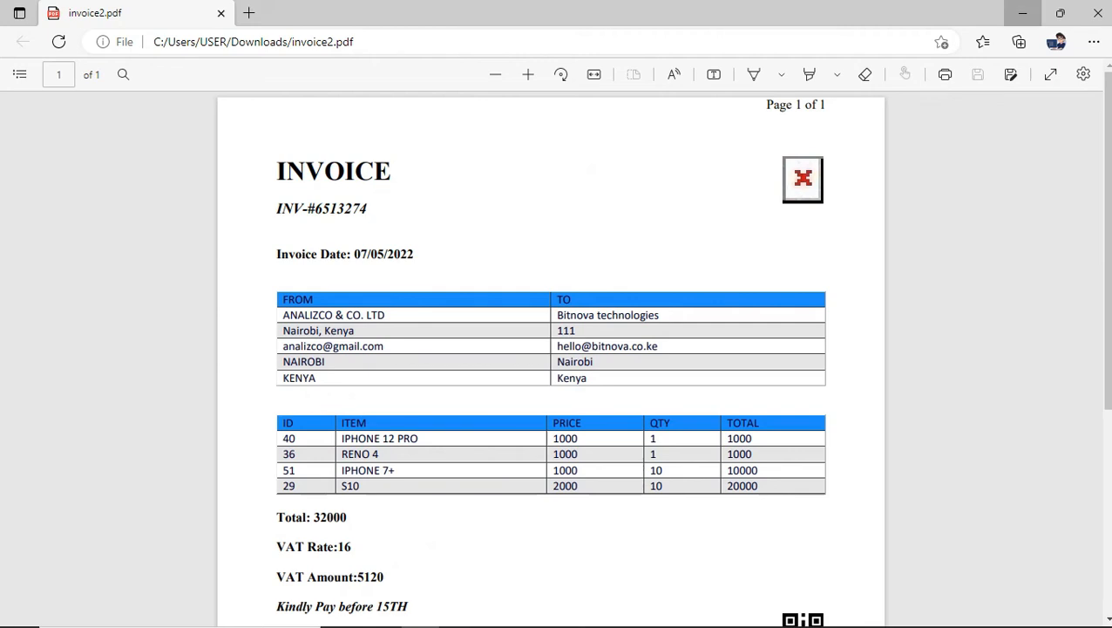
{"action": "left_click", "coordinate": [1023, 13]}
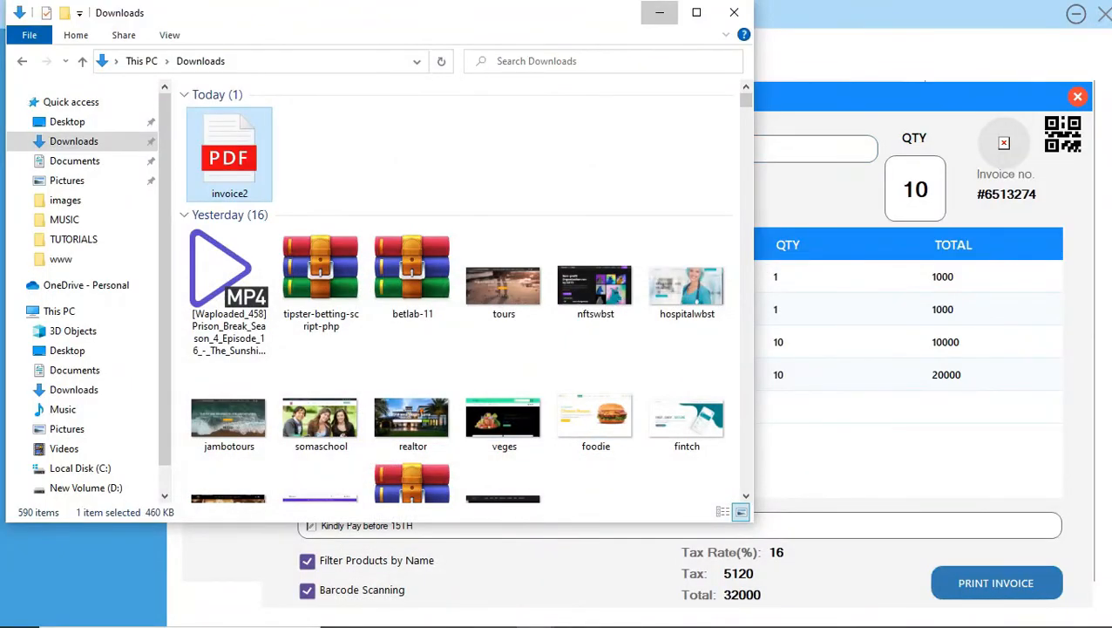
{"action": "left_click", "coordinate": [660, 12]}
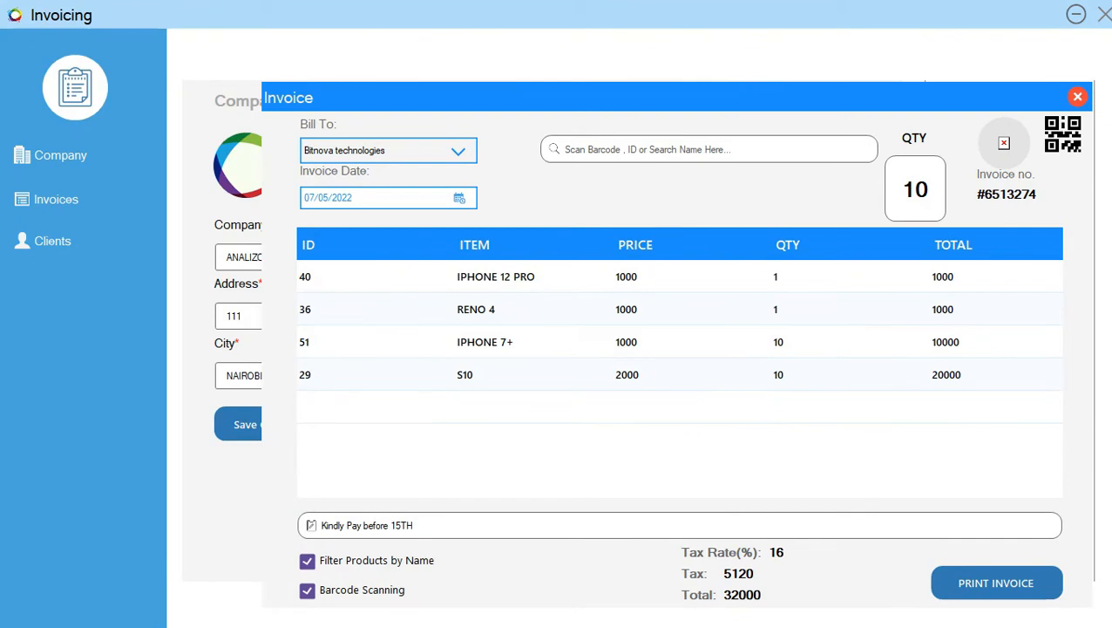
{"action": "left_click", "coordinate": [1079, 97]}
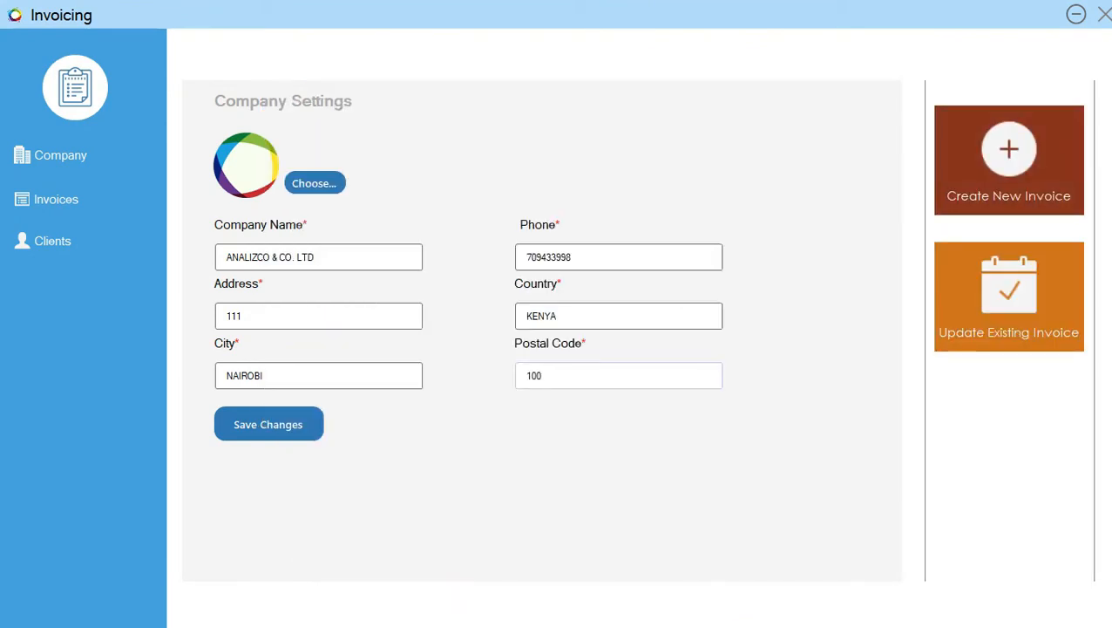
- Find the new invoice's four item rows at the end of the invoices list and look through them one by one
{"action": "left_click", "coordinate": [83, 199]}
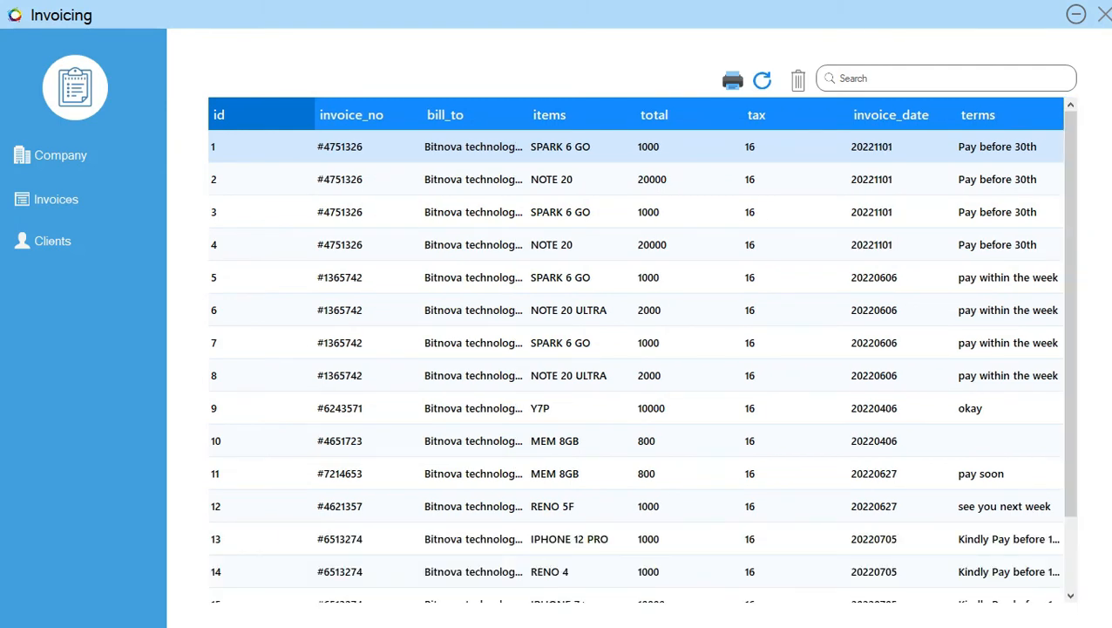
{"action": "scroll", "coordinate": [636, 349], "scroll_direction": "down", "scroll_amount": 3}
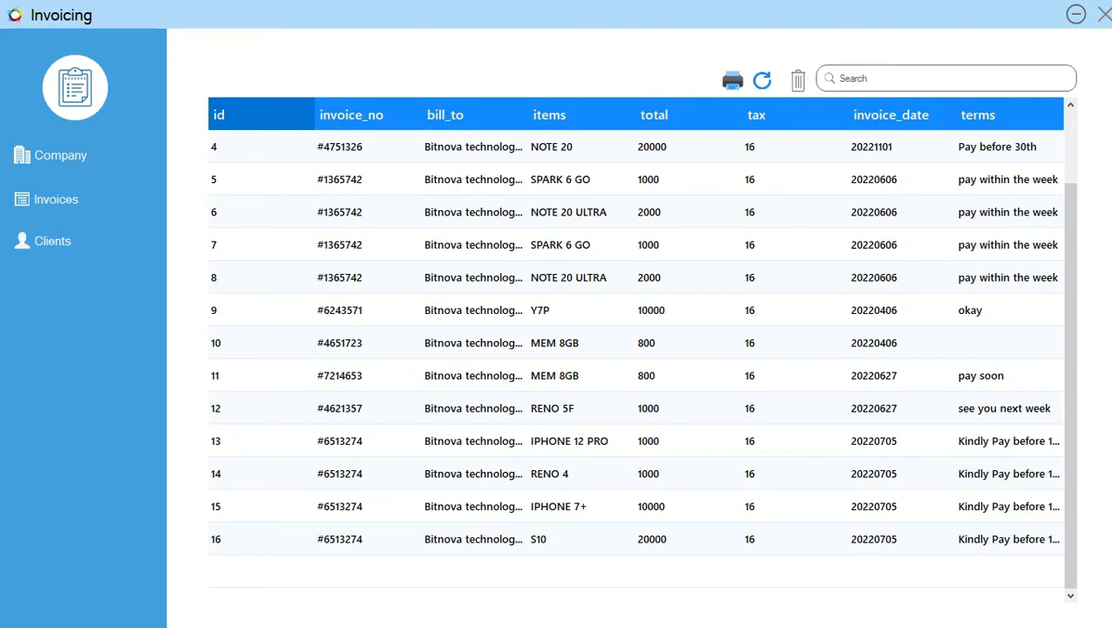
{"action": "left_click", "coordinate": [357, 441]}
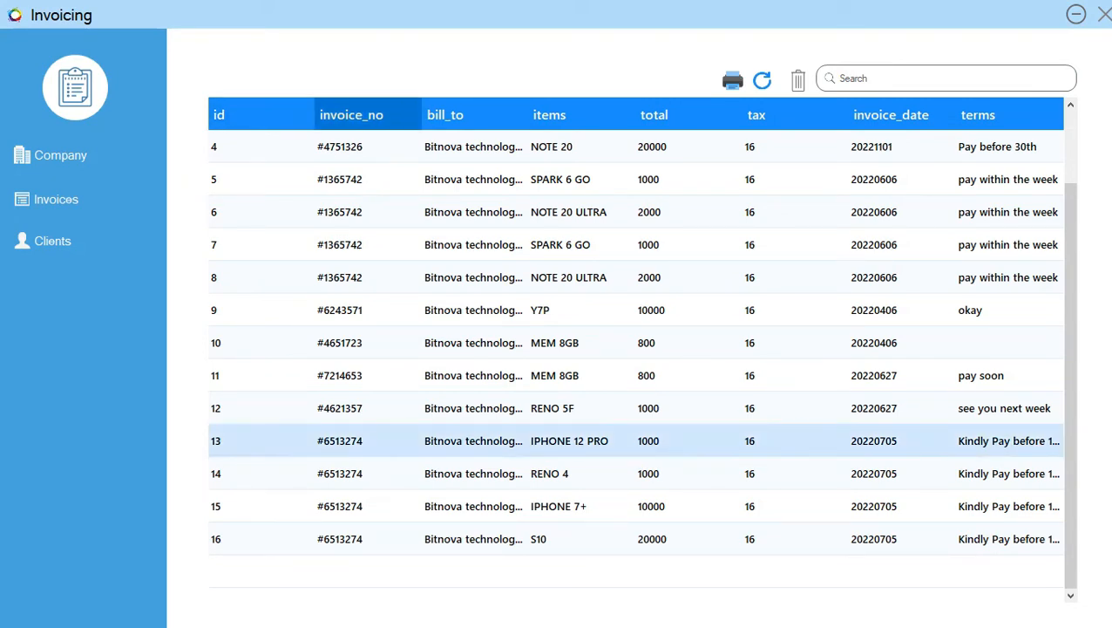
{"action": "left_click", "coordinate": [353, 473]}
{"action": "left_click", "coordinate": [353, 507]}
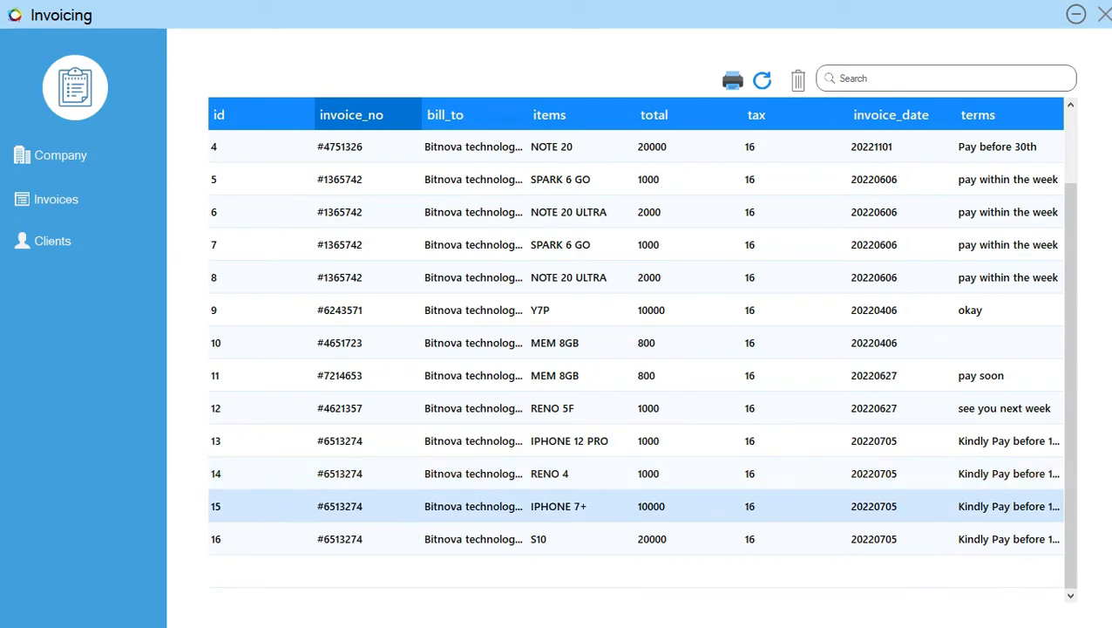
{"action": "left_click", "coordinate": [353, 539]}
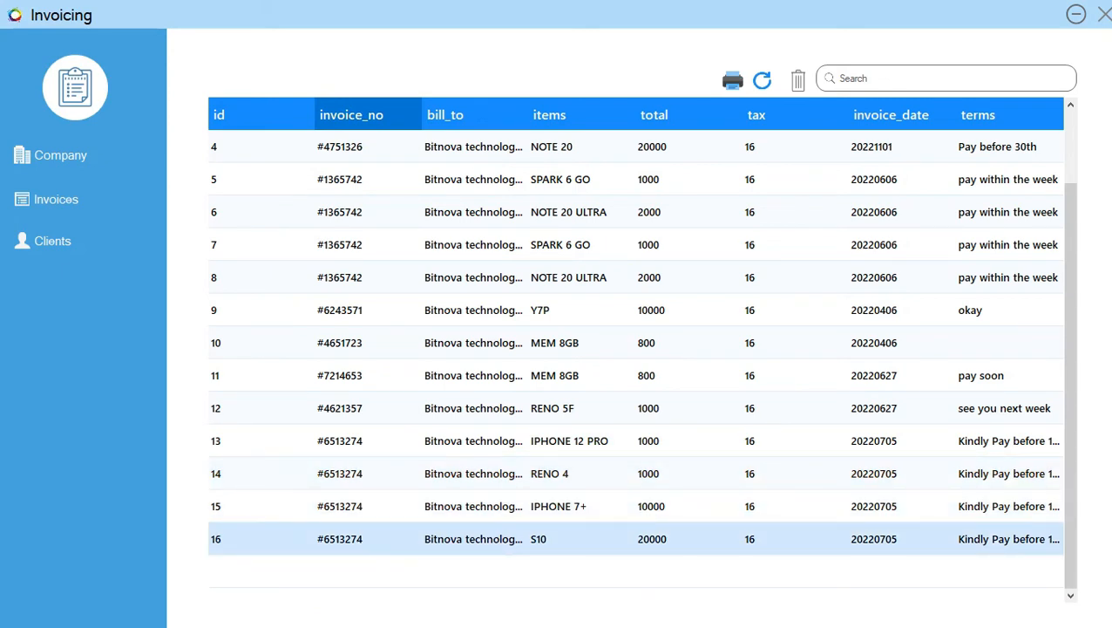
- Start updating an existing invoice, enter the copied invoice number and sync it to load its details and item summary
{"action": "left_click", "coordinate": [56, 155]}
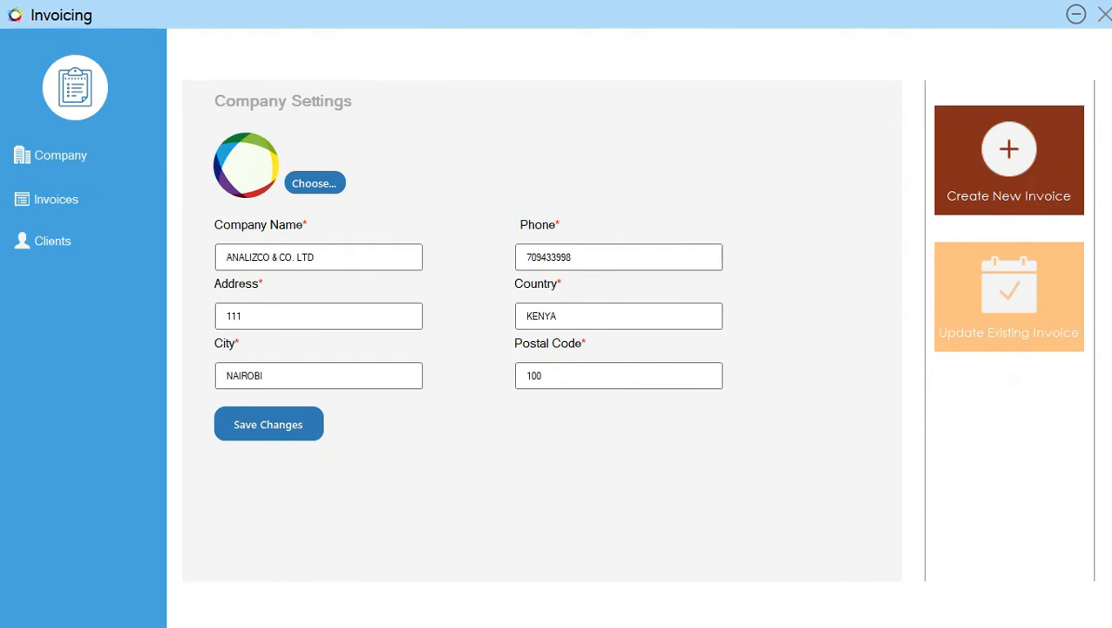
{"action": "left_click", "coordinate": [1010, 296]}
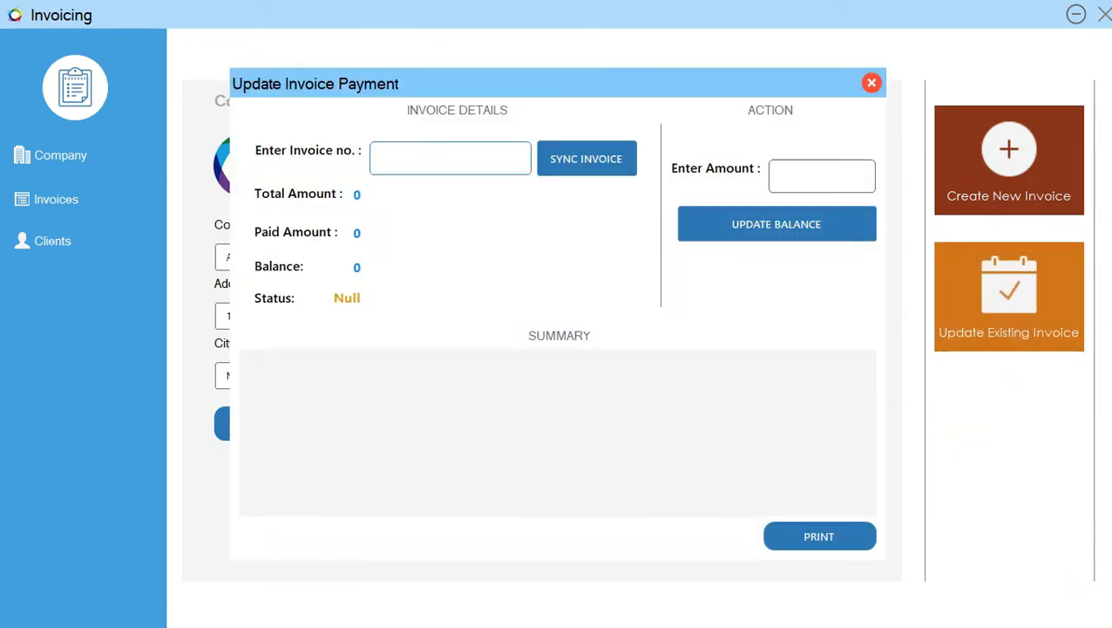
{"action": "key", "text": "ctrl+v"}
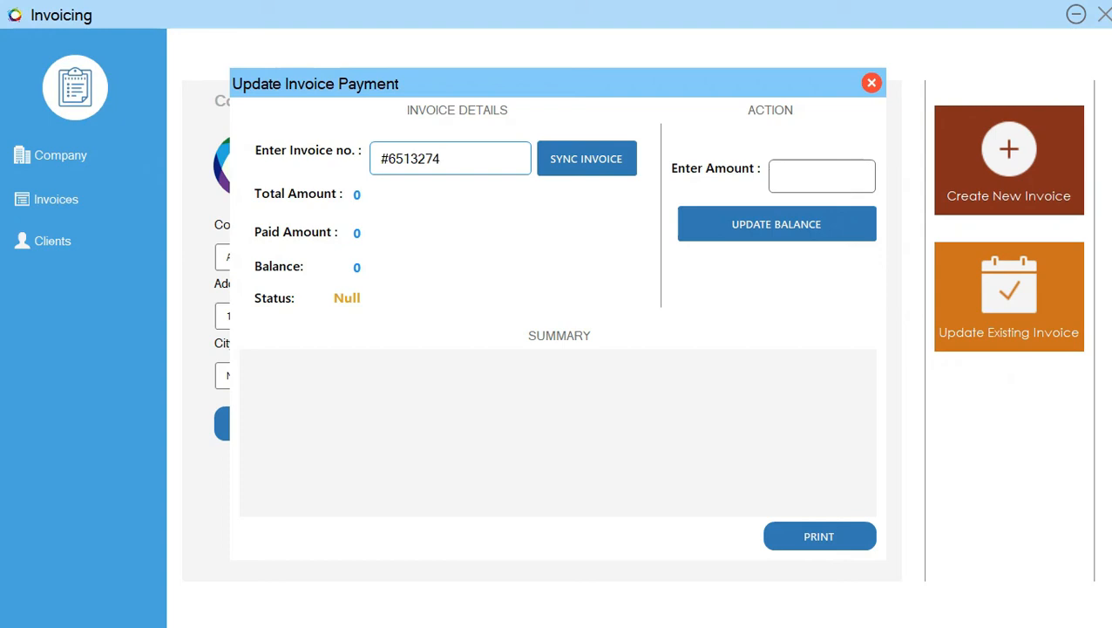
{"action": "left_click", "coordinate": [587, 159]}
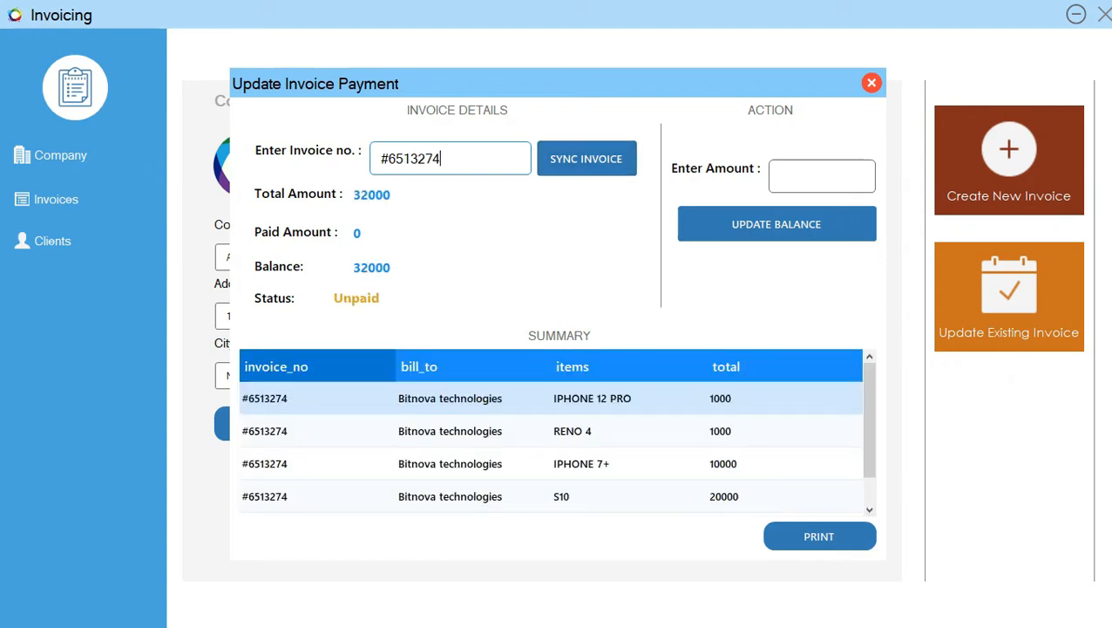
{"action": "scroll", "coordinate": [552, 446], "scroll_direction": "down", "scroll_amount": 1}
{"action": "scroll", "coordinate": [551, 447], "scroll_direction": "up", "scroll_amount": 1}
- Record a payment of 12000 on the loaded invoice, update its balance and sync the invoice again
{"action": "left_click", "coordinate": [810, 176]}
{"action": "type", "text": "12000"}
{"action": "left_click", "coordinate": [777, 224]}
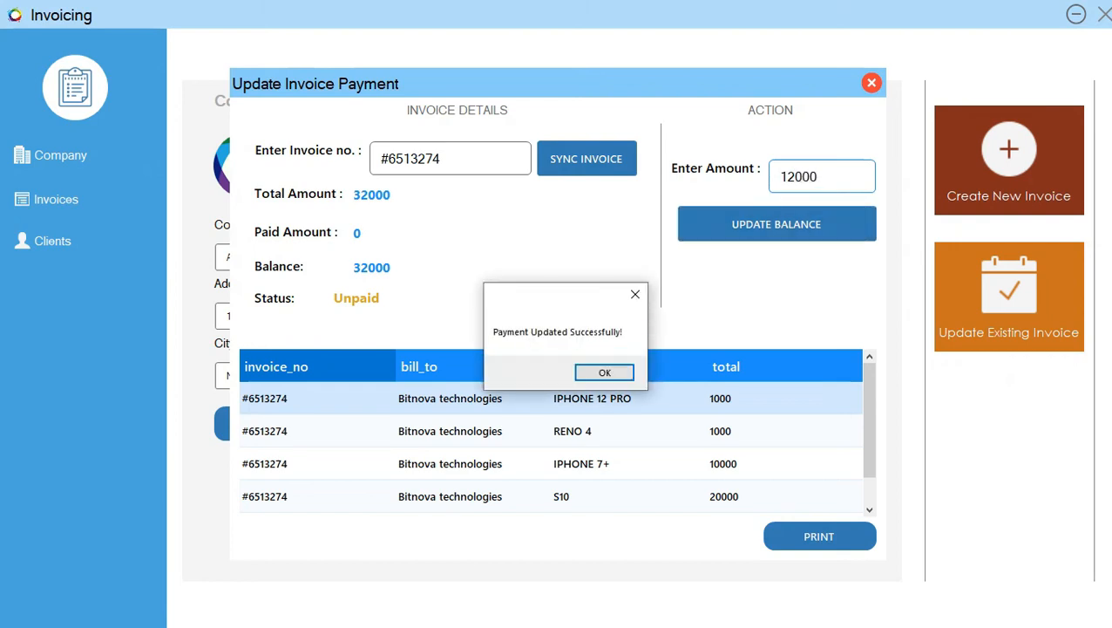
{"action": "left_click", "coordinate": [604, 372]}
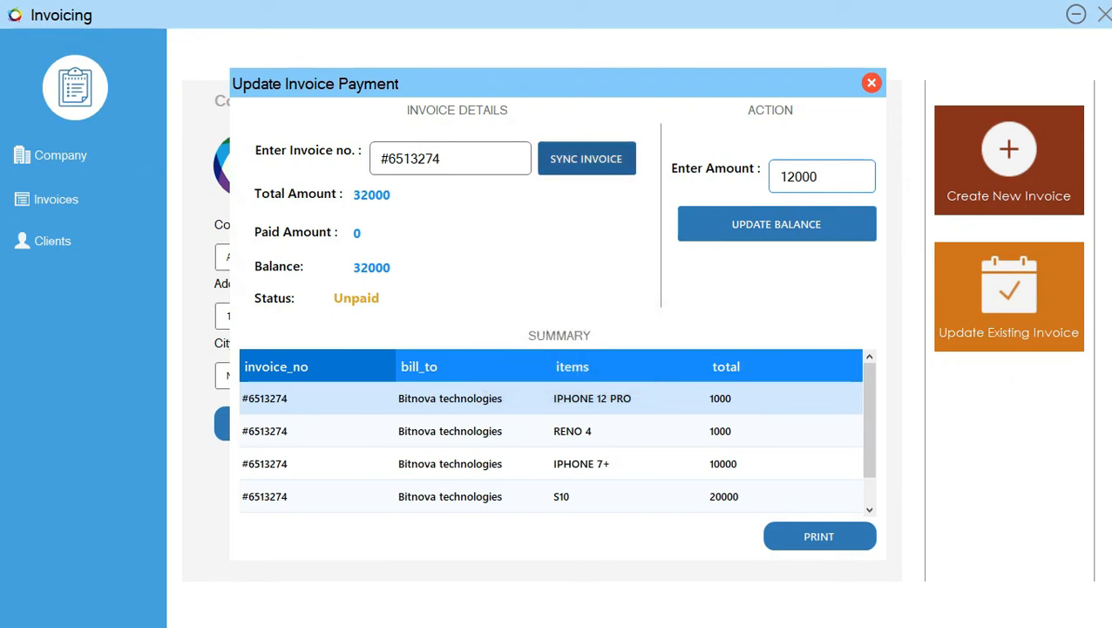
{"action": "left_click", "coordinate": [587, 158]}
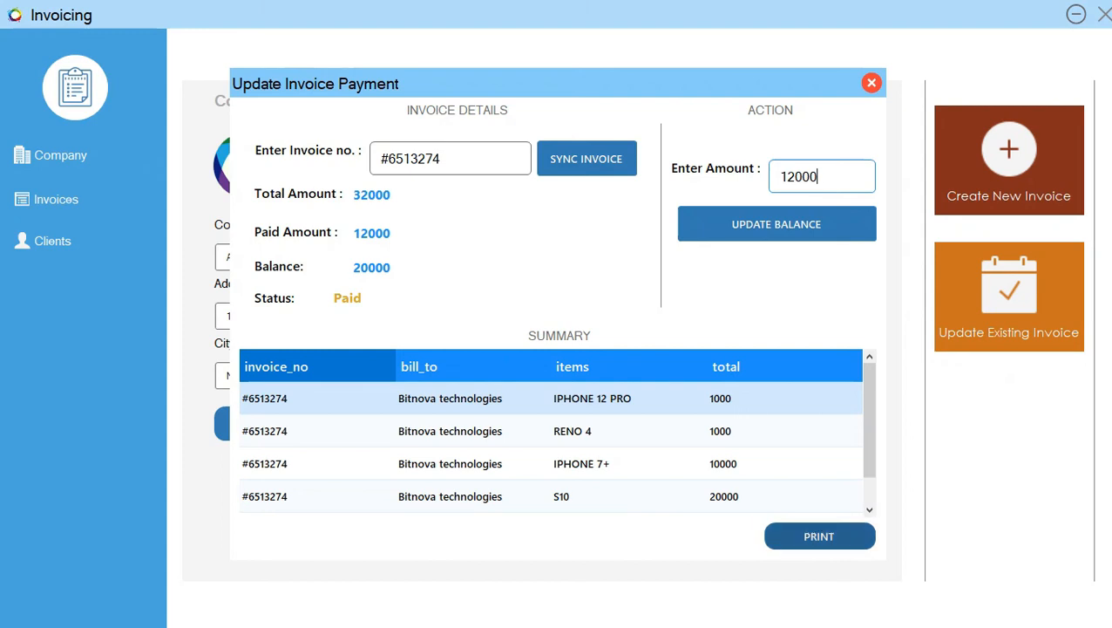
- Open the print preview of the invoice update, enlarge it to full page width and review its contents
{"action": "left_click", "coordinate": [820, 536]}
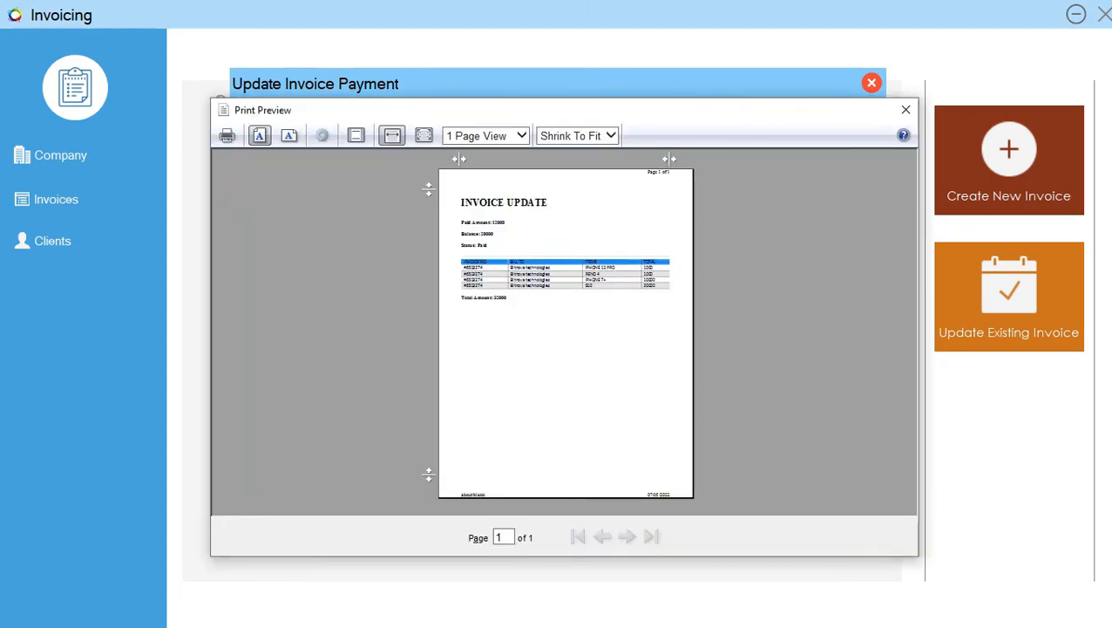
{"action": "left_click", "coordinate": [391, 135]}
{"action": "scroll", "coordinate": [557, 331], "scroll_direction": "down", "scroll_amount": 2}
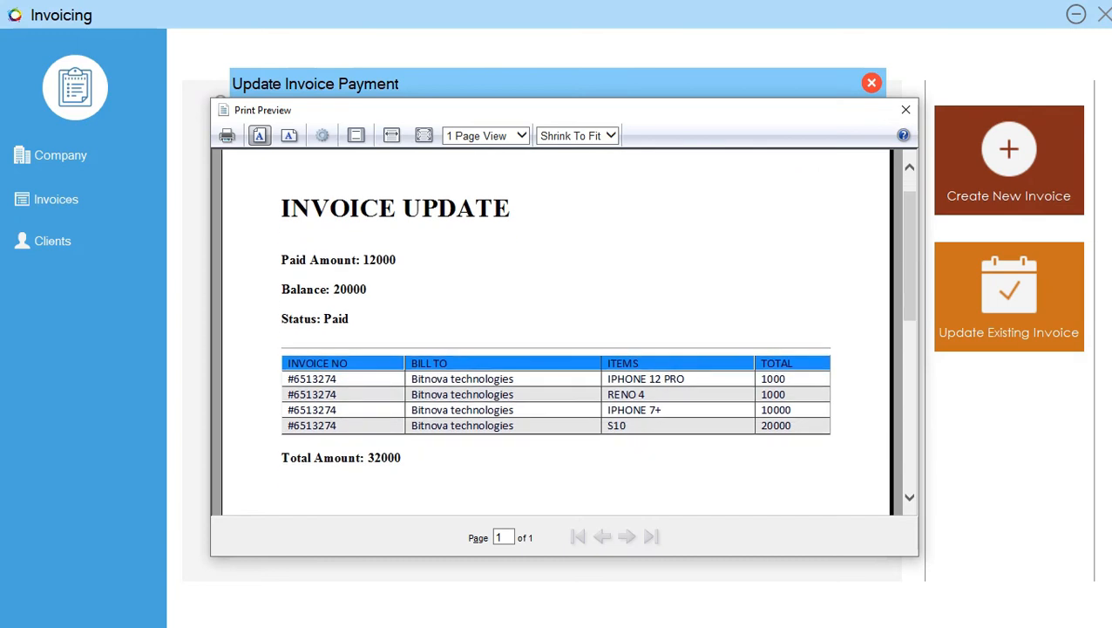
{"action": "scroll", "coordinate": [557, 331], "scroll_direction": "up", "scroll_amount": 2}
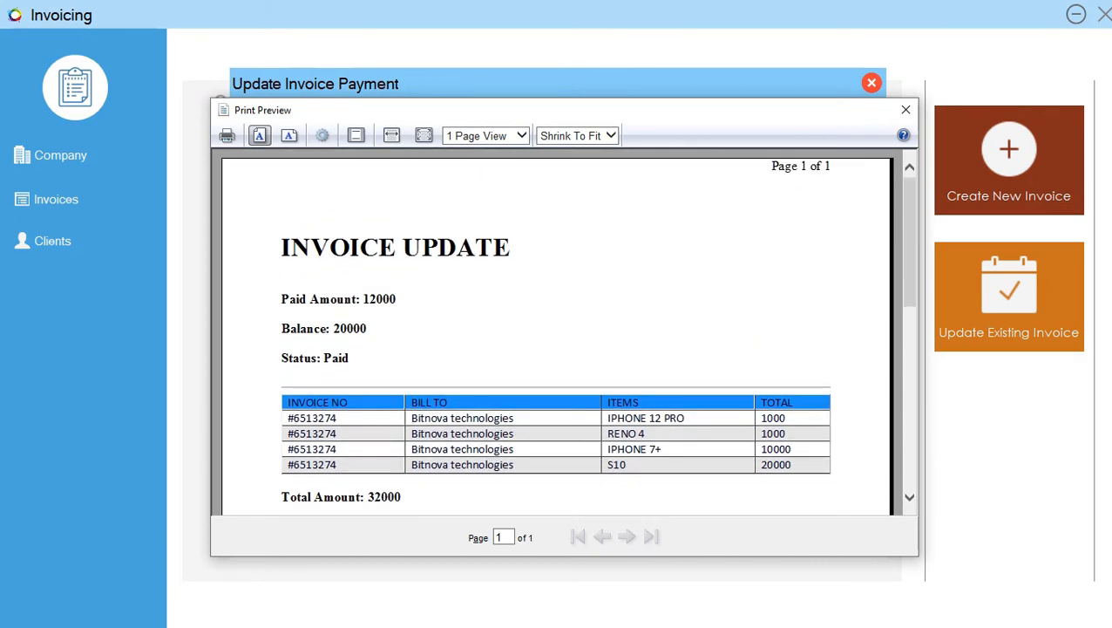
- Print the invoice update with Microsoft Print to PDF, saving it as invoice2Update in the Downloads folder
{"action": "left_click", "coordinate": [226, 135]}
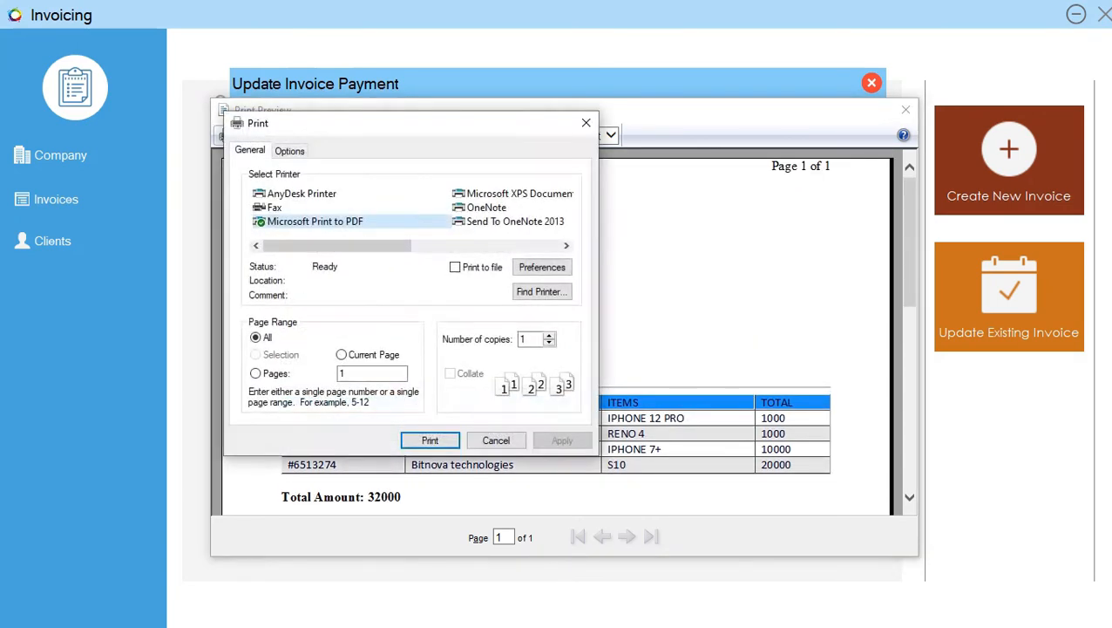
{"action": "left_click", "coordinate": [430, 441]}
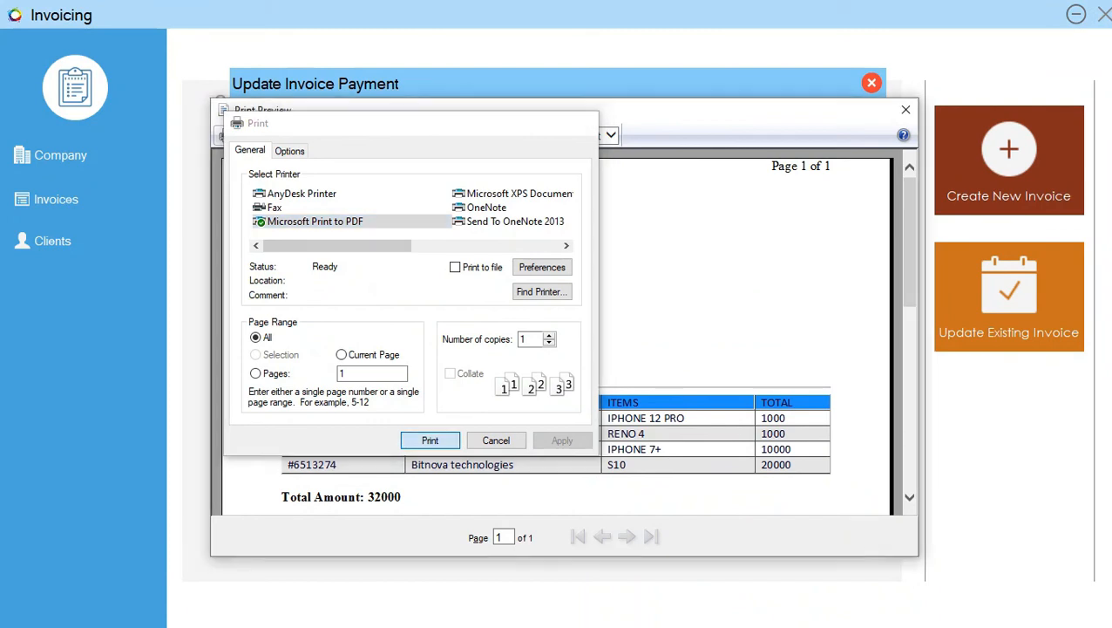
{"action": "type", "text": "incoi"}
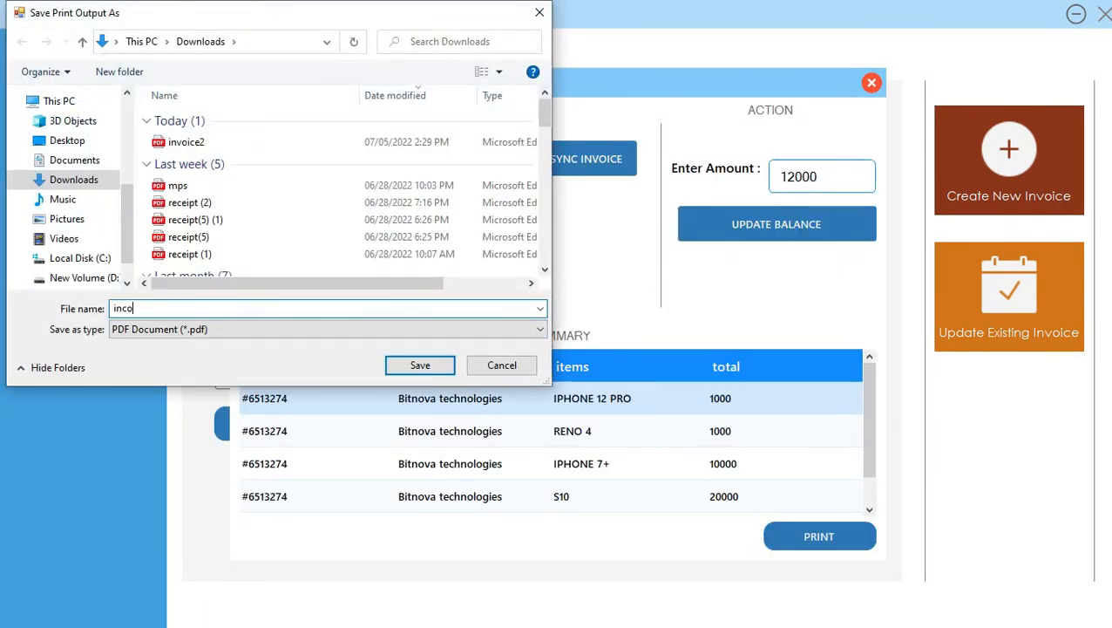
{"action": "key", "text": "BackSpace"}
{"action": "key", "text": "BackSpace"}
{"action": "key", "text": "BackSpace"}
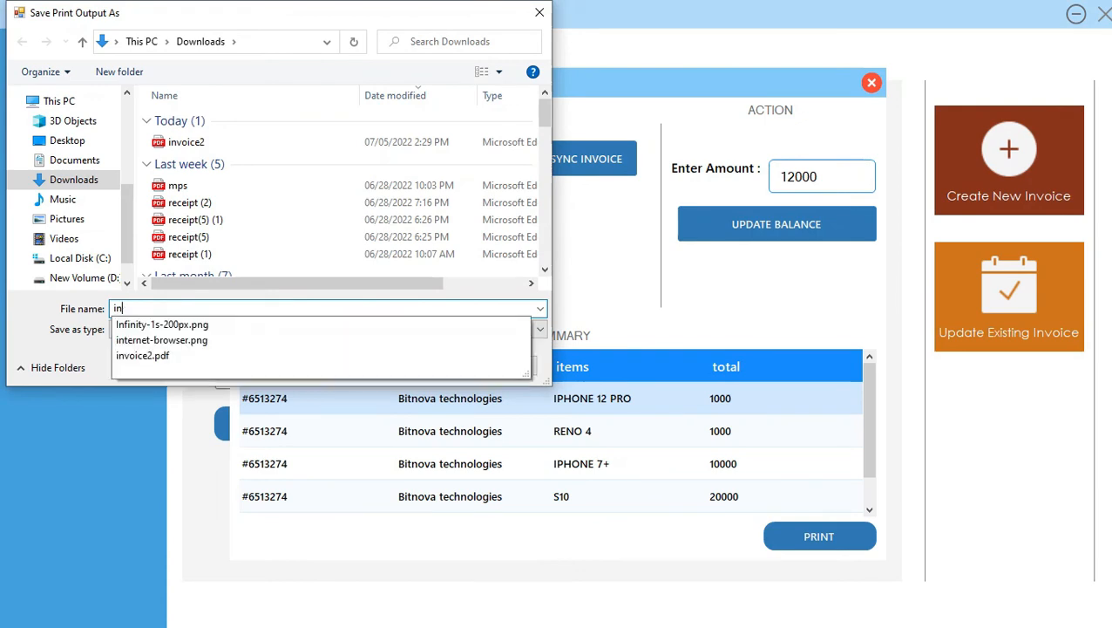
{"action": "type", "text": "voice2"}
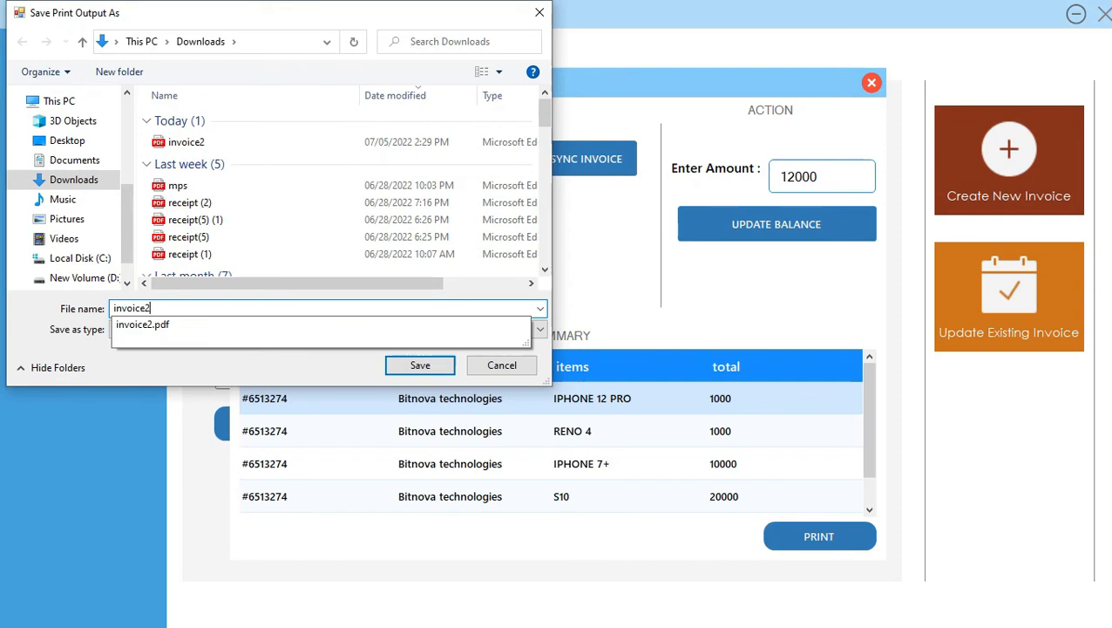
{"action": "type", "text": "Update"}
{"action": "key", "text": "Return"}
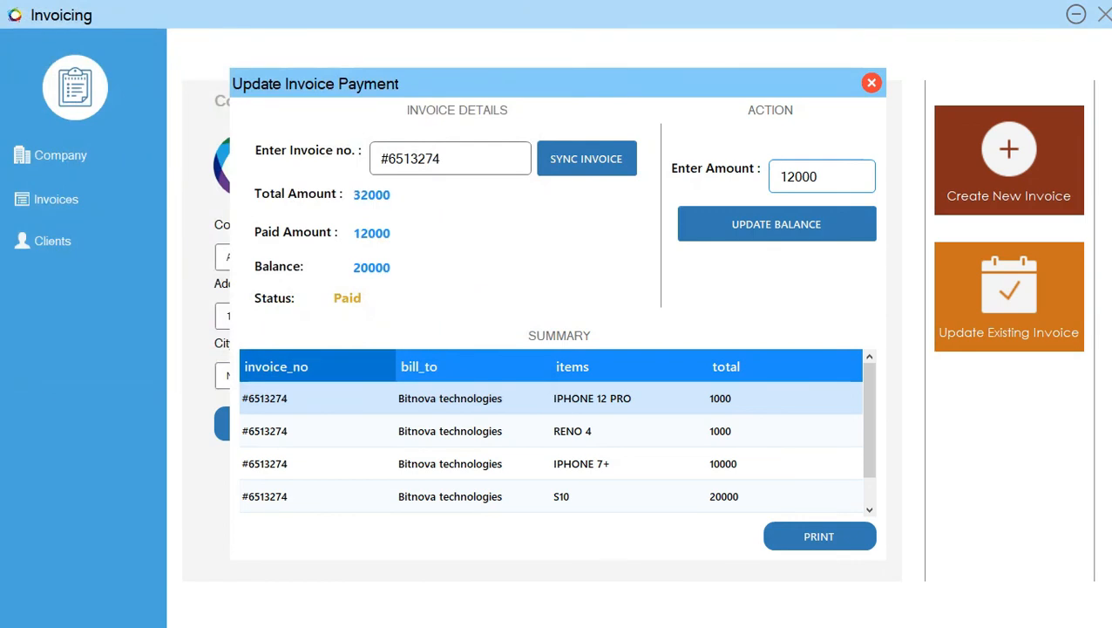
- Close the invoice payment window, switch to the Downloads folder in File Explorer and open the invoice2Update PDF
{"action": "key", "text": "alt+F4"}
{"action": "key", "text": "super"}
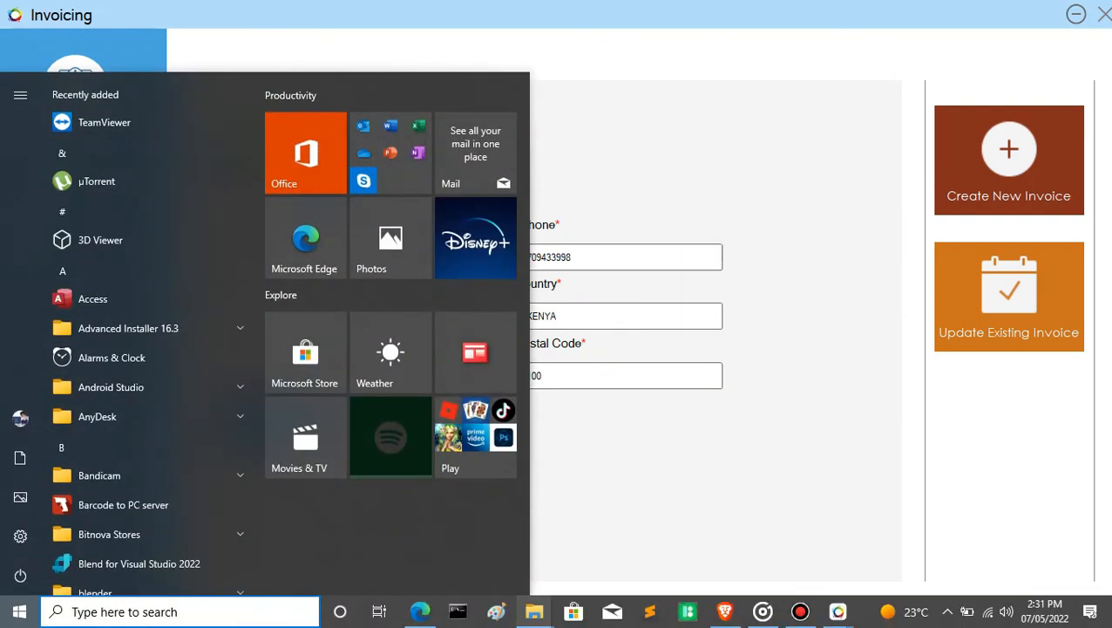
{"action": "mouse_move", "coordinate": [535, 611]}
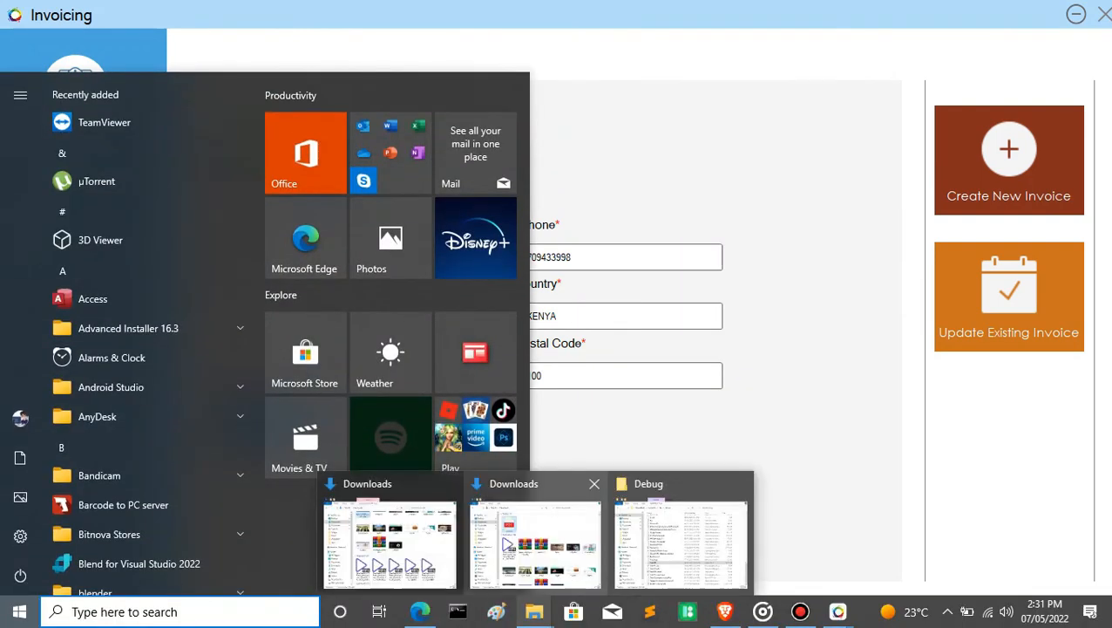
{"action": "left_click", "coordinate": [535, 544]}
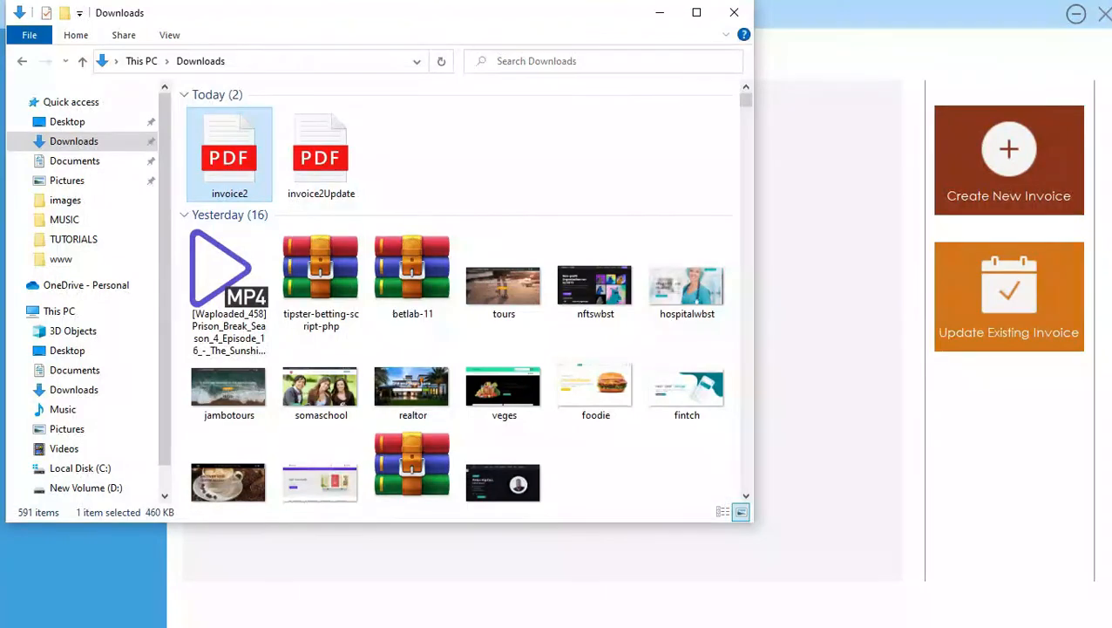
{"action": "left_click", "coordinate": [321, 155]}
{"action": "double_click", "coordinate": [320, 155]}
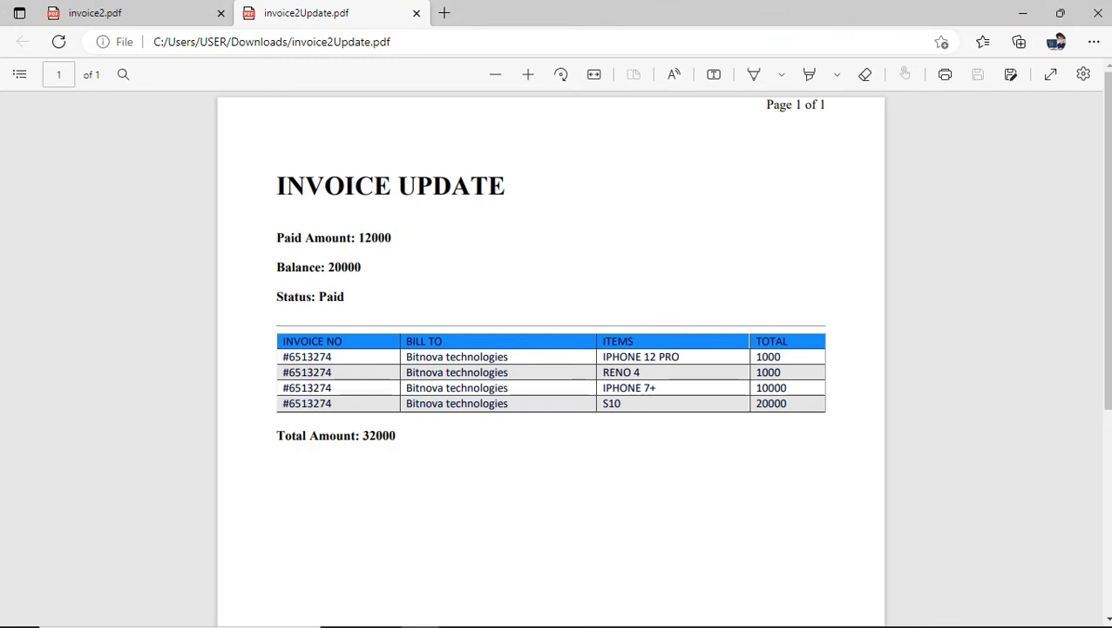
- Compare the original invoice2 PDF with the invoice2Update PDF, checking the items, totals and payment details in both
{"action": "left_click", "coordinate": [130, 13]}
{"action": "scroll", "coordinate": [551, 357], "scroll_direction": "down", "scroll_amount": 2}
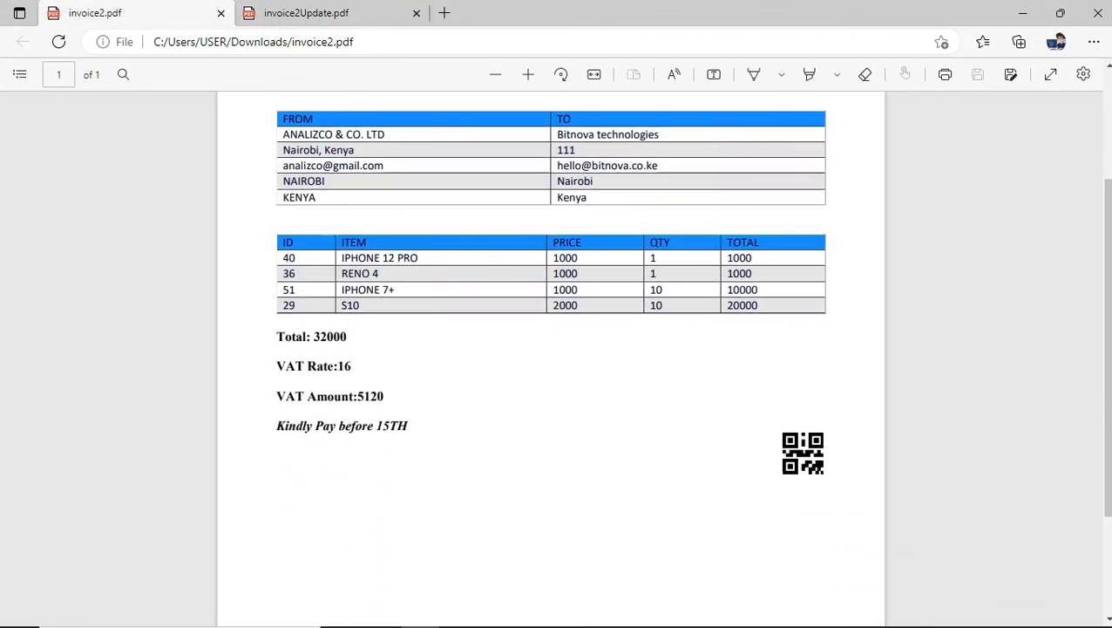
{"action": "scroll", "coordinate": [551, 358], "scroll_direction": "up", "scroll_amount": 2}
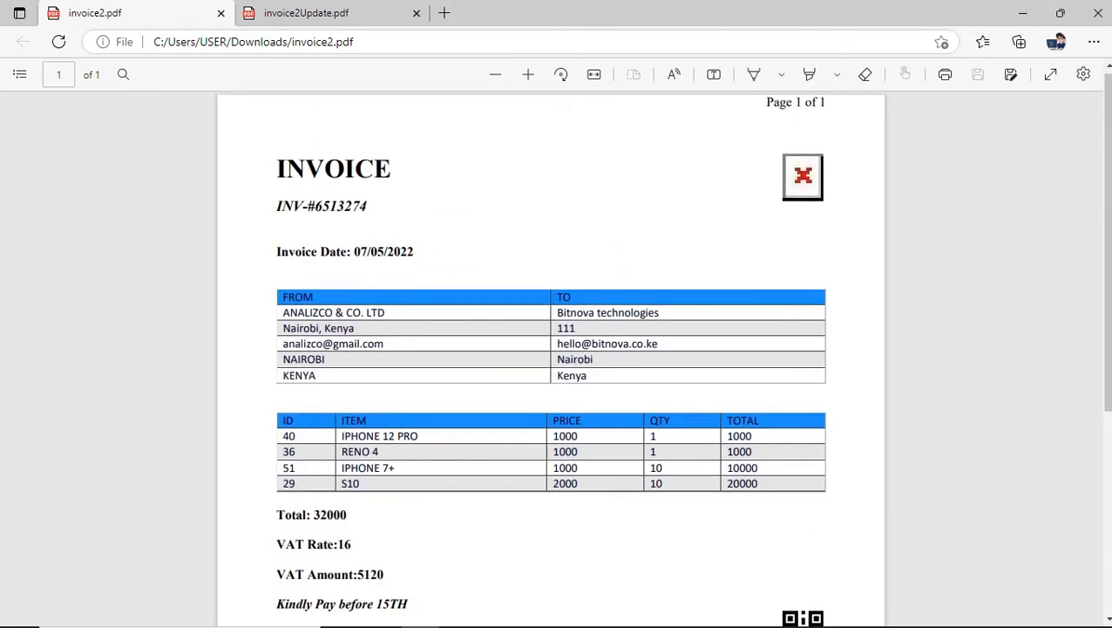
{"action": "left_click", "coordinate": [305, 13]}
{"action": "scroll", "coordinate": [551, 358], "scroll_direction": "down", "scroll_amount": 2}
{"action": "scroll", "coordinate": [551, 357], "scroll_direction": "up", "scroll_amount": 2}
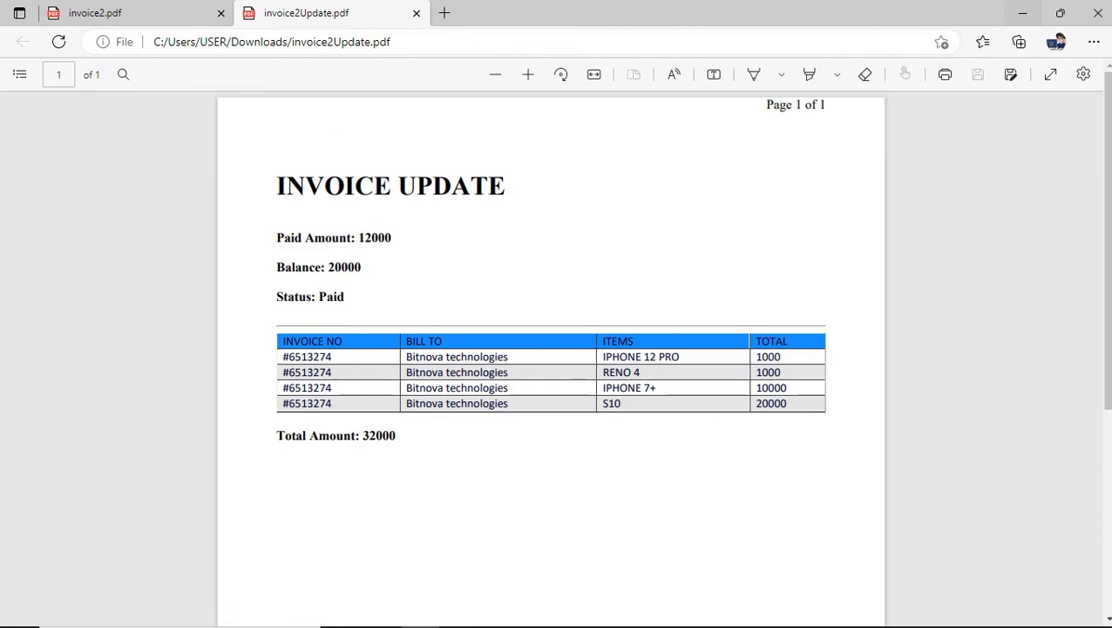
- Put away the PDF viewer and Downloads window, and look over the invoices list, company settings and clients list in the Invoicing app
{"action": "left_click", "coordinate": [1022, 13]}
{"action": "left_click", "coordinate": [734, 12]}
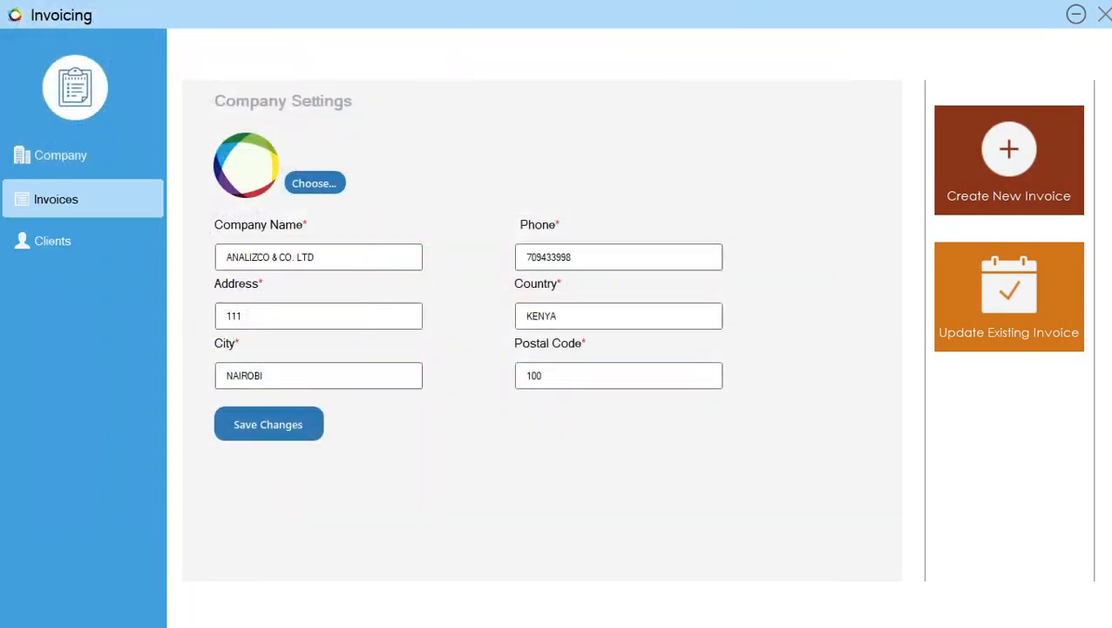
{"action": "left_click", "coordinate": [56, 200]}
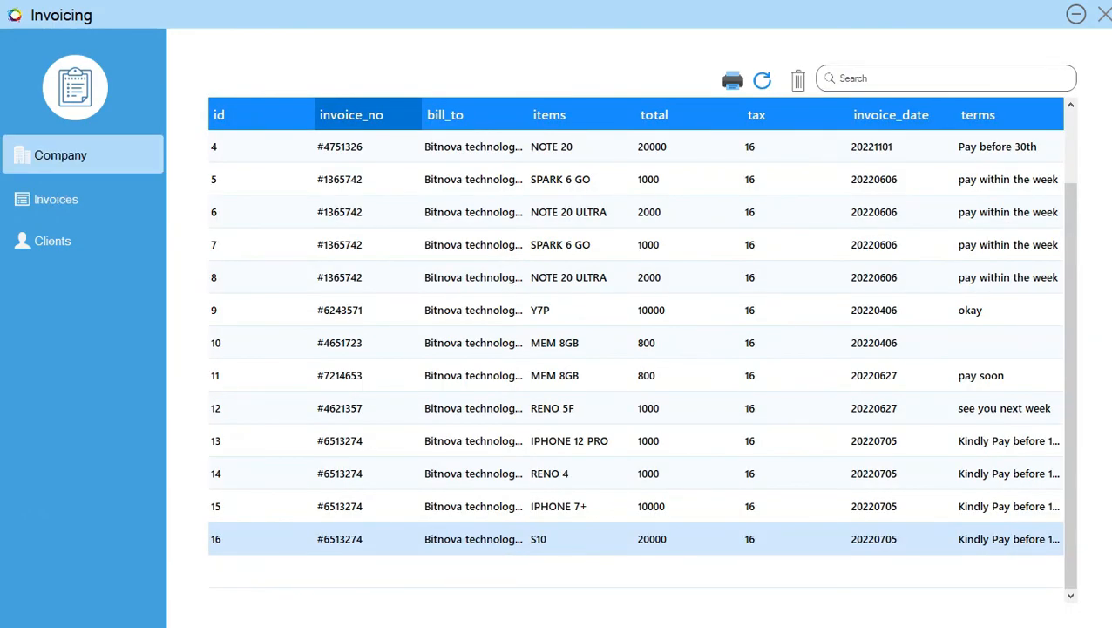
{"action": "left_click", "coordinate": [60, 155]}
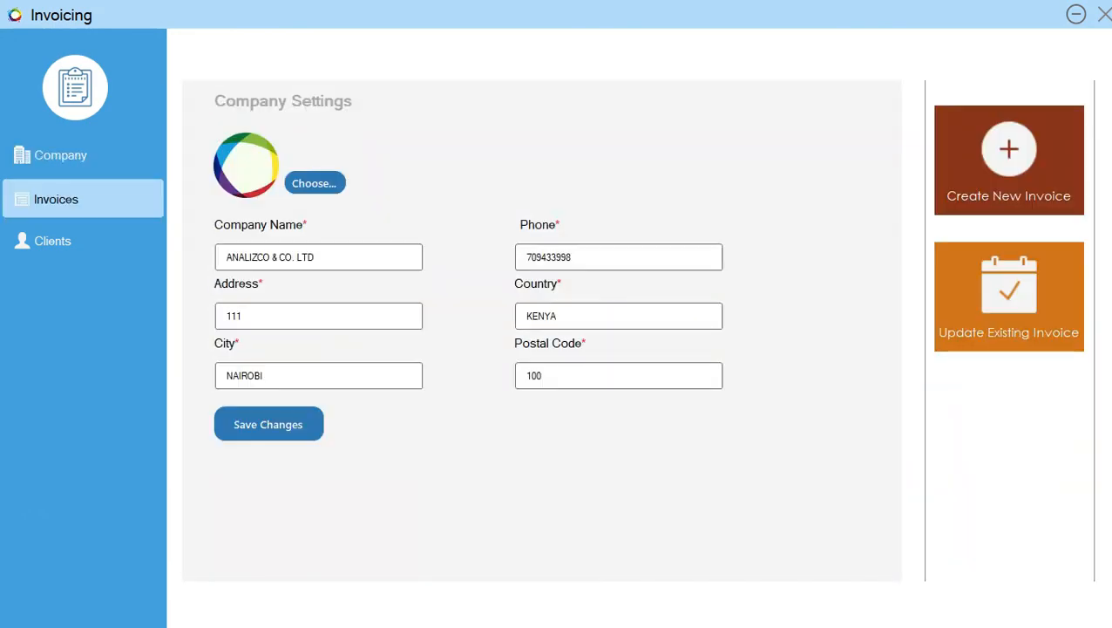
{"action": "left_click", "coordinate": [53, 241]}
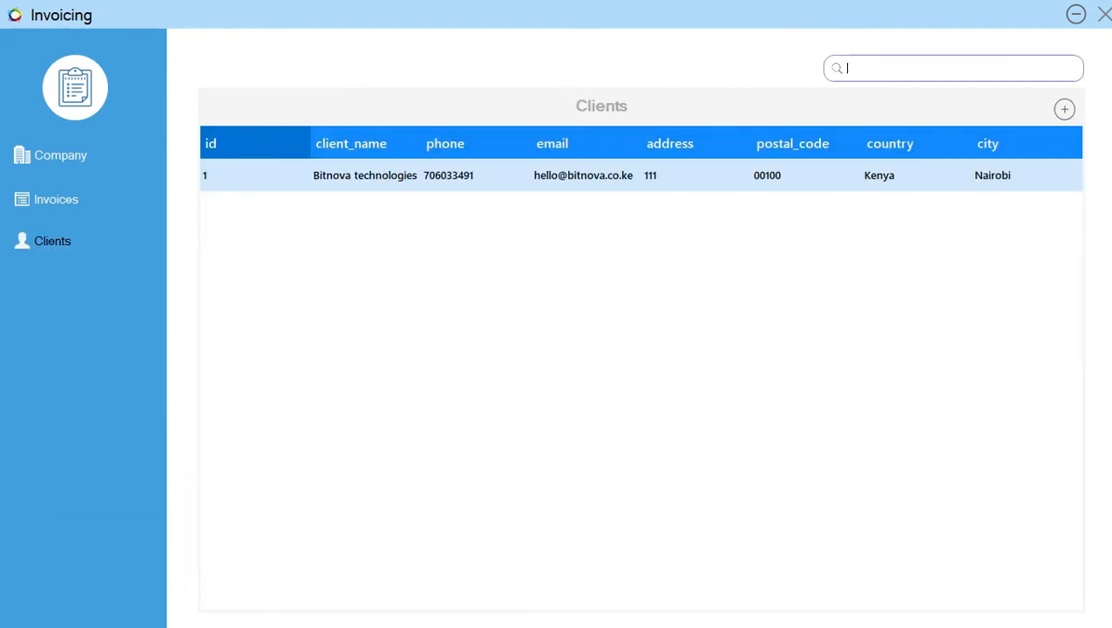
{"action": "left_click", "coordinate": [60, 155]}
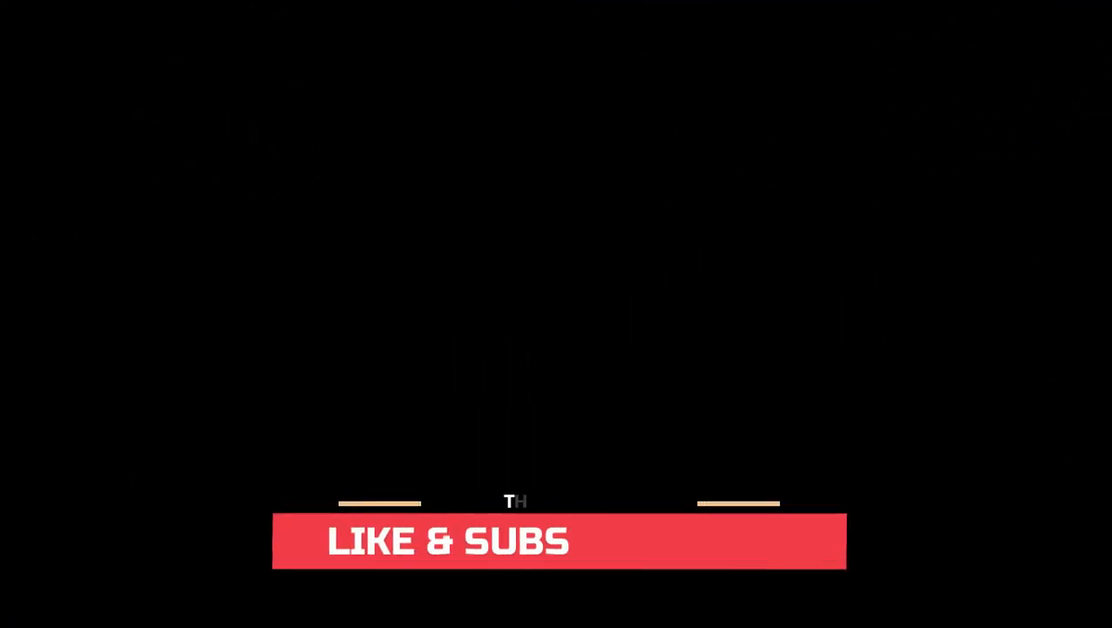